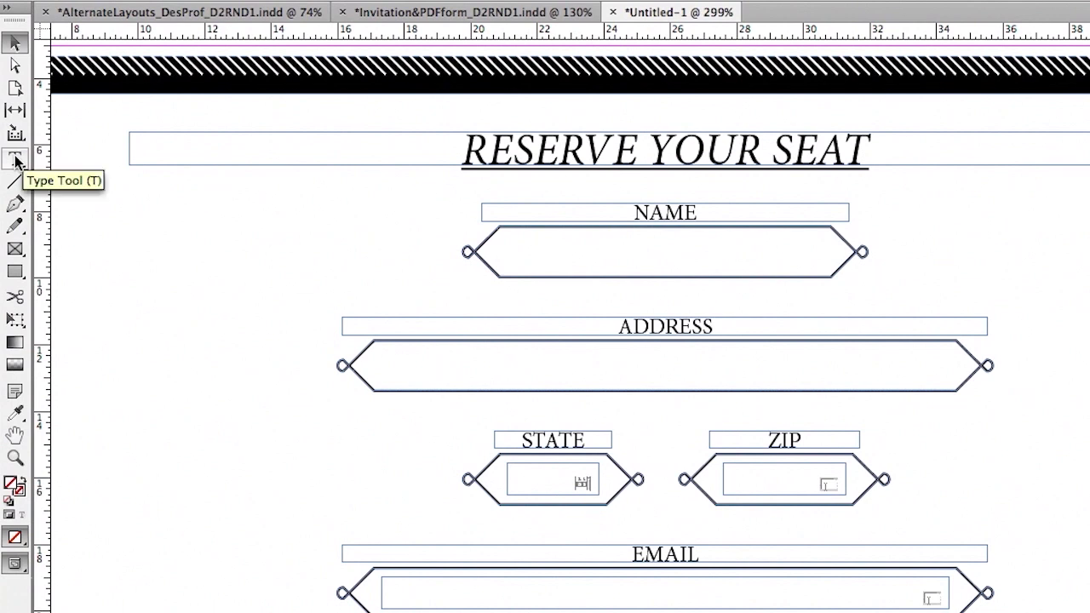
# Draw empty text frames inside the NAME and ADDRESS boxes, then select the NAME frame
pyautogui.click(16, 160)
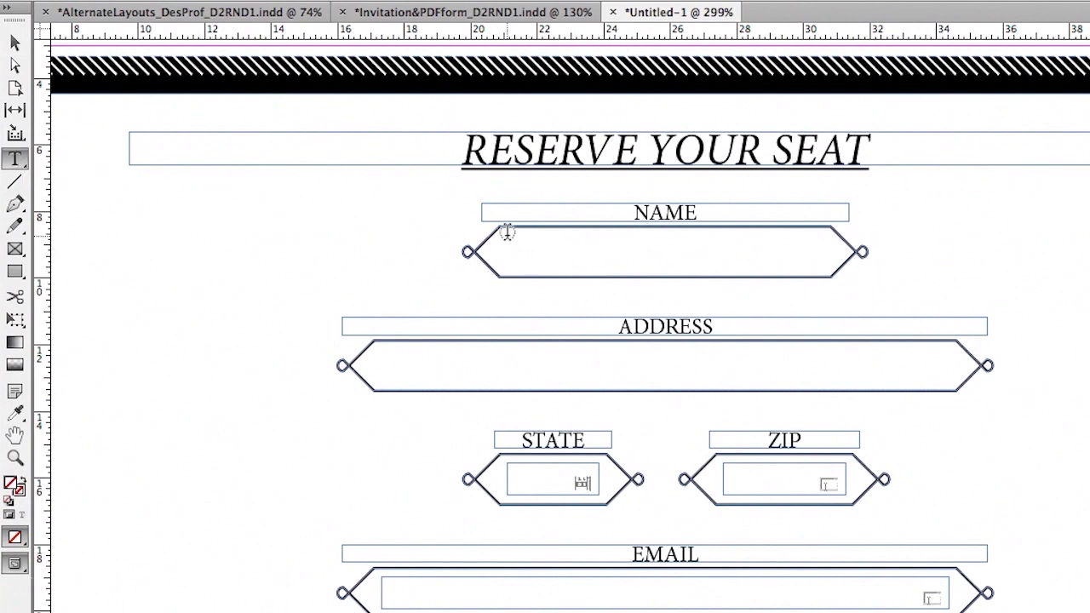
pyautogui.moveTo(506, 232); pyautogui.dragTo(831, 278)
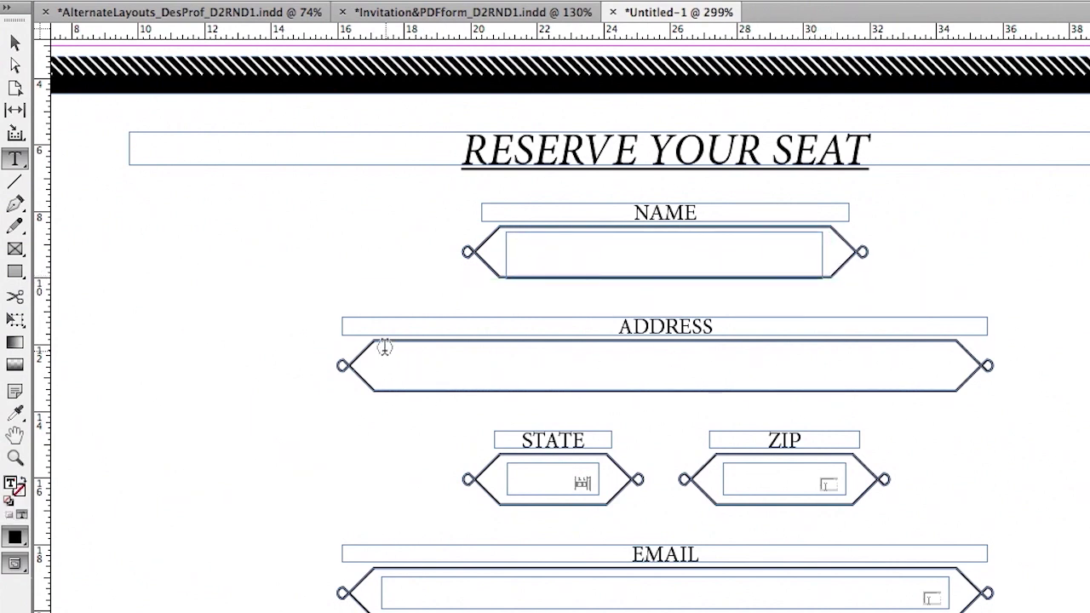
pyautogui.moveTo(379, 344); pyautogui.dragTo(952, 390)
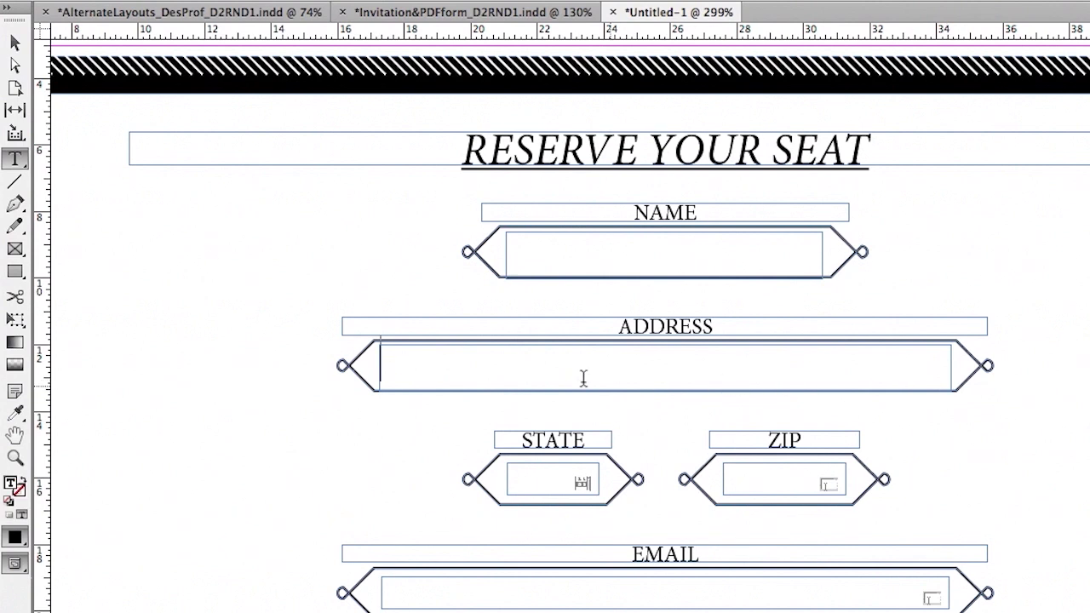
pyautogui.click(15, 42)
pyautogui.click(538, 246)
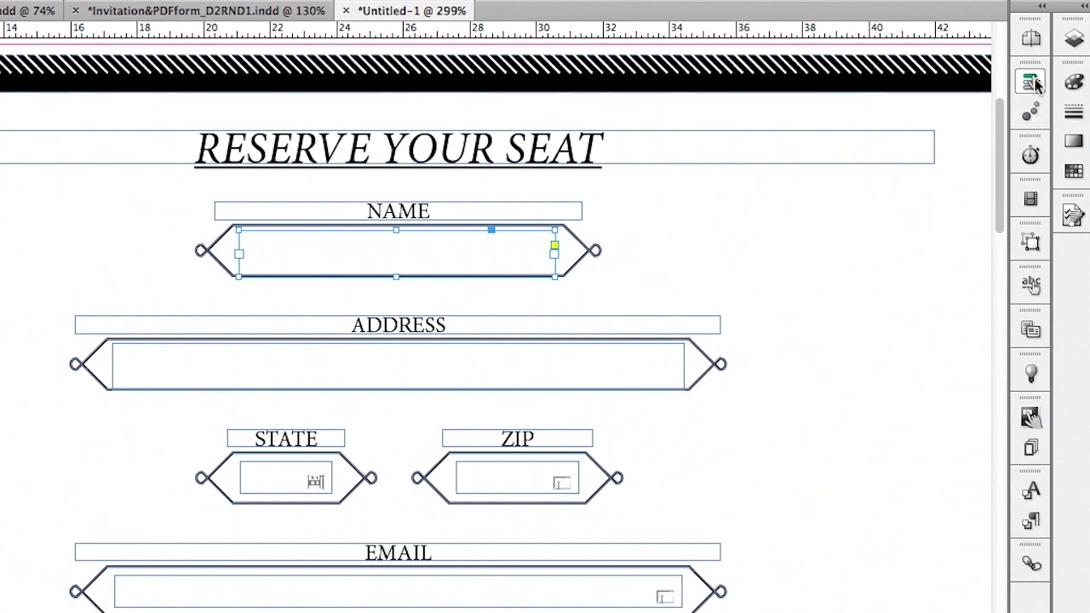
# Make the NAME frame a Text Field form element, renaming Text Field 7 to Name
pyautogui.click(1034, 83)
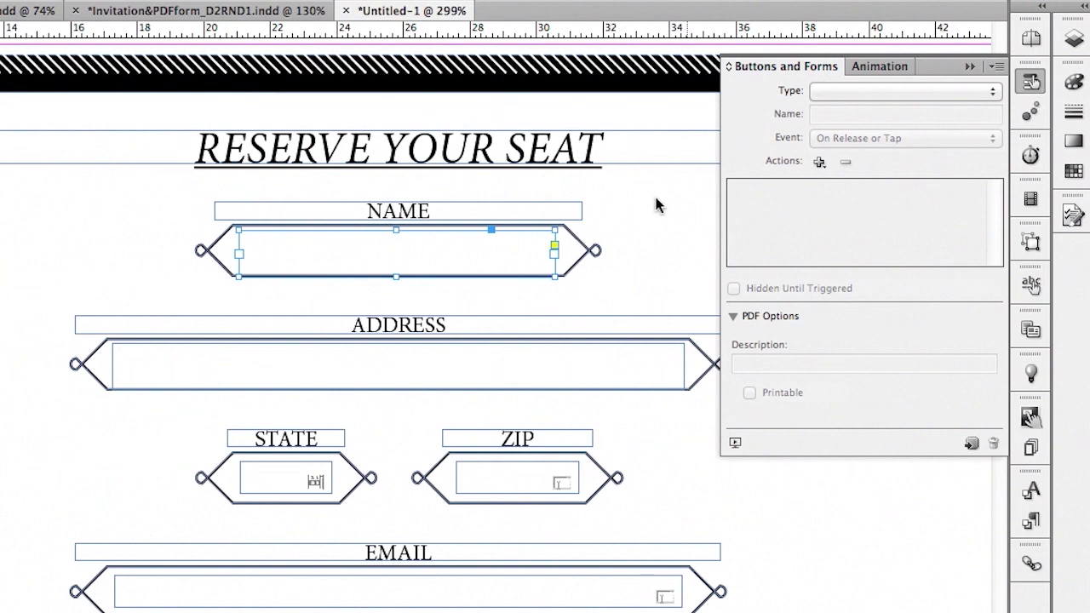
pyautogui.click(842, 95)
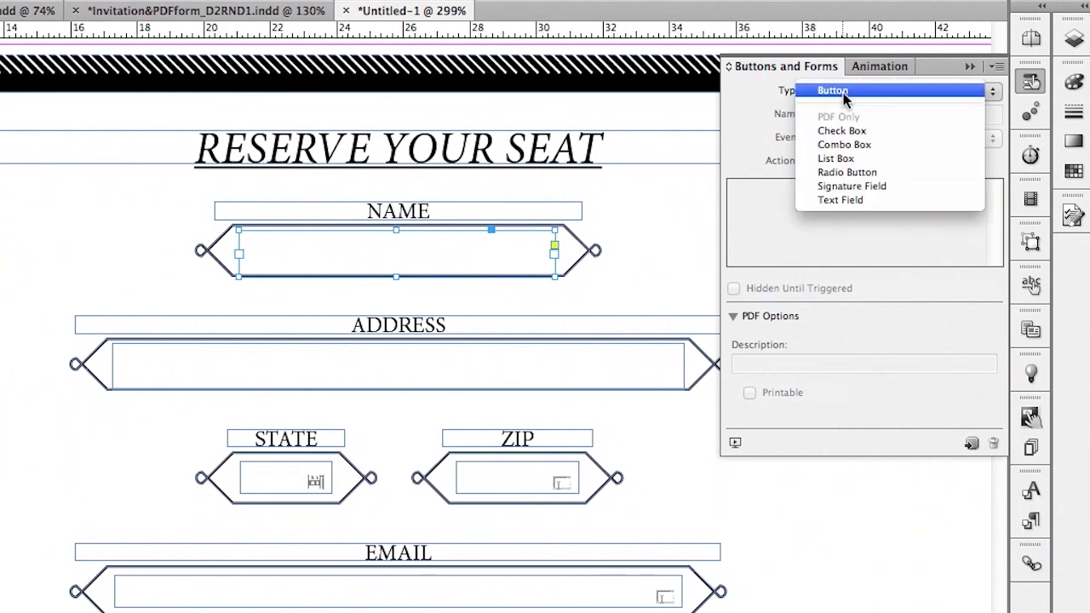
pyautogui.click(873, 201)
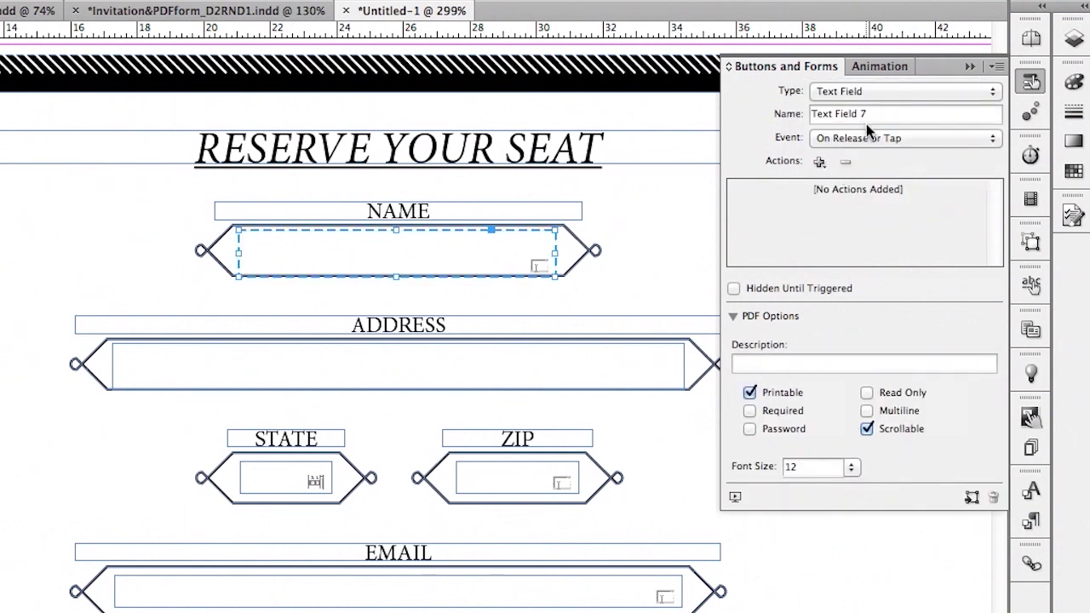
pyautogui.moveTo(869, 113); pyautogui.dragTo(777, 112)
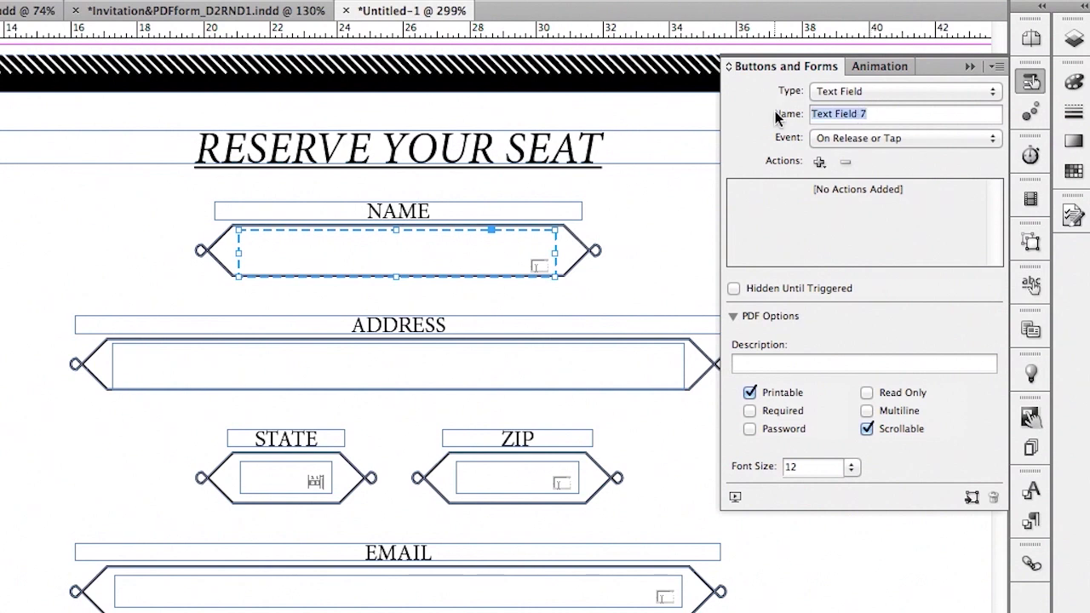
pyautogui.write('Name')
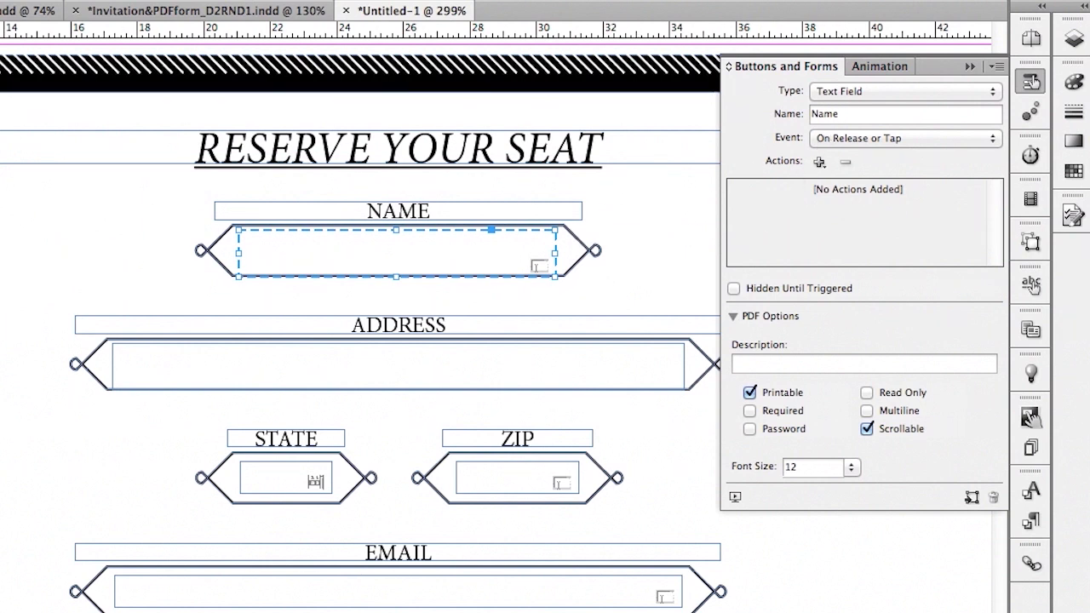
# Convert the ADDRESS frame into a Text Field, renaming Text Field 8 to Address
pyautogui.click(132, 368)
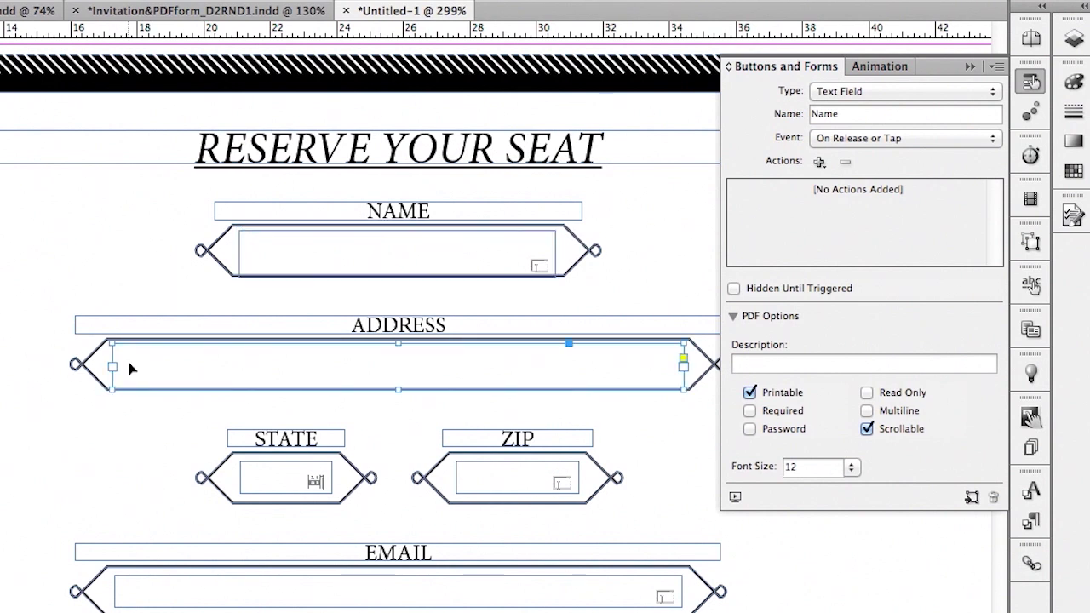
pyautogui.click(855, 92)
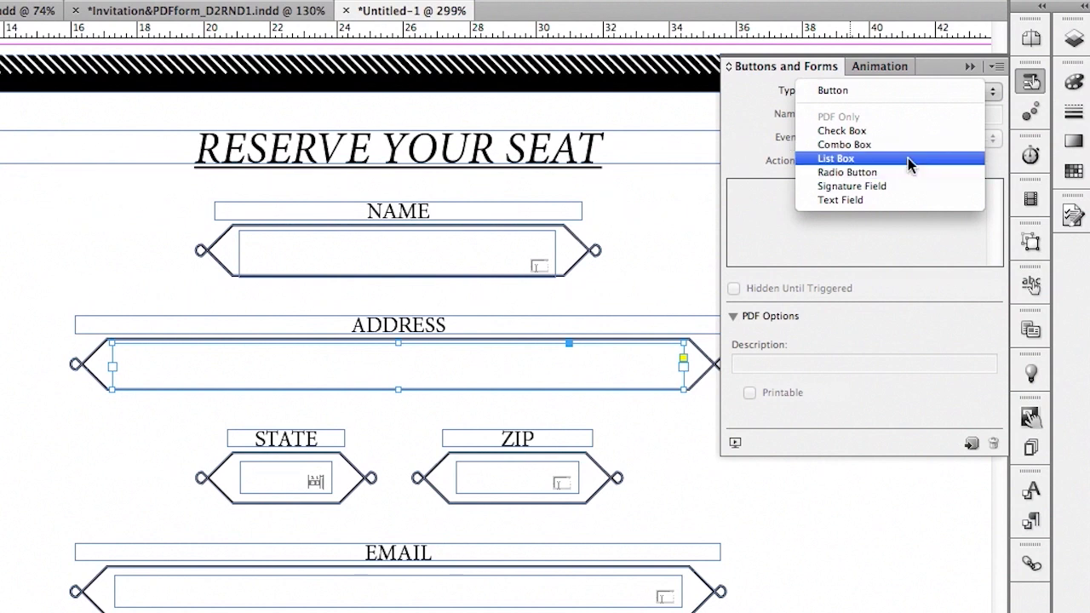
pyautogui.click(899, 200)
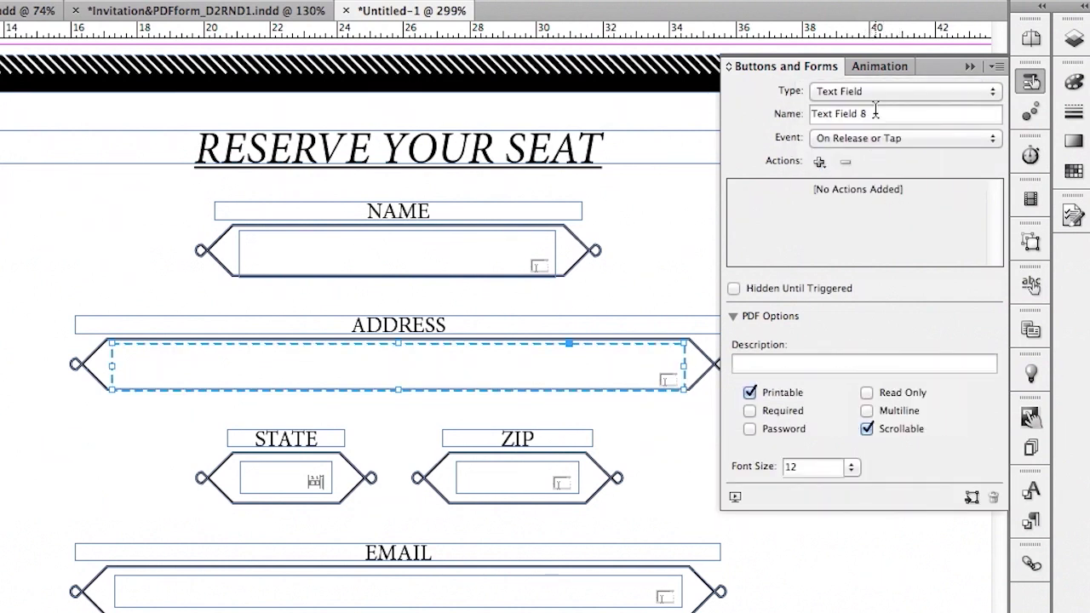
pyautogui.moveTo(875, 113); pyautogui.dragTo(787, 117)
pyautogui.write('A')
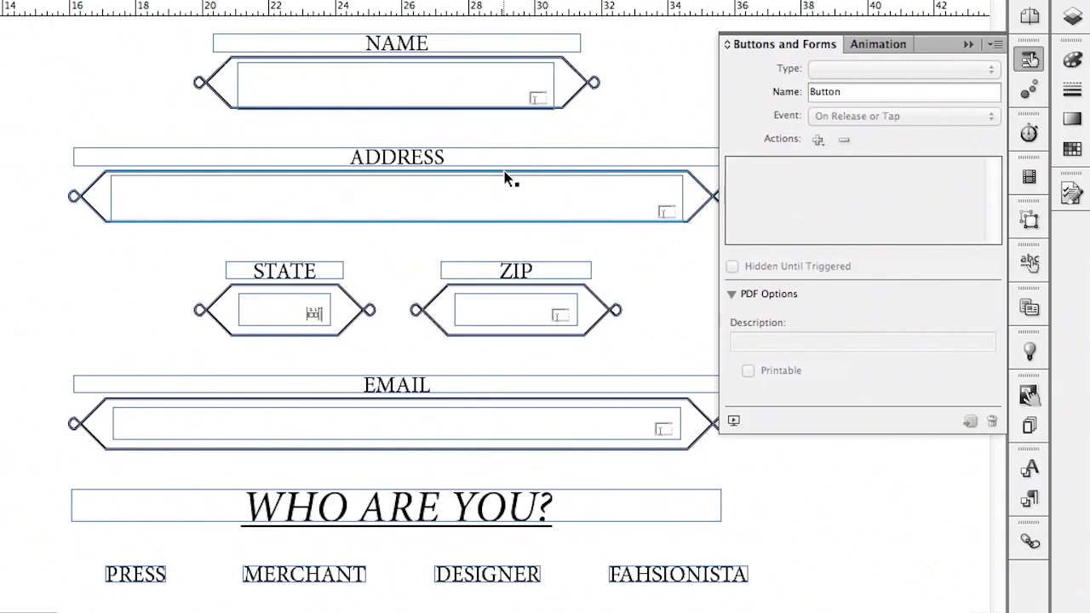
# Scroll down to the WHO ARE YOU? section with its PRESS, MERCHANT and DESIGNER options
pyautogui.scroll(-5, 506, 179)
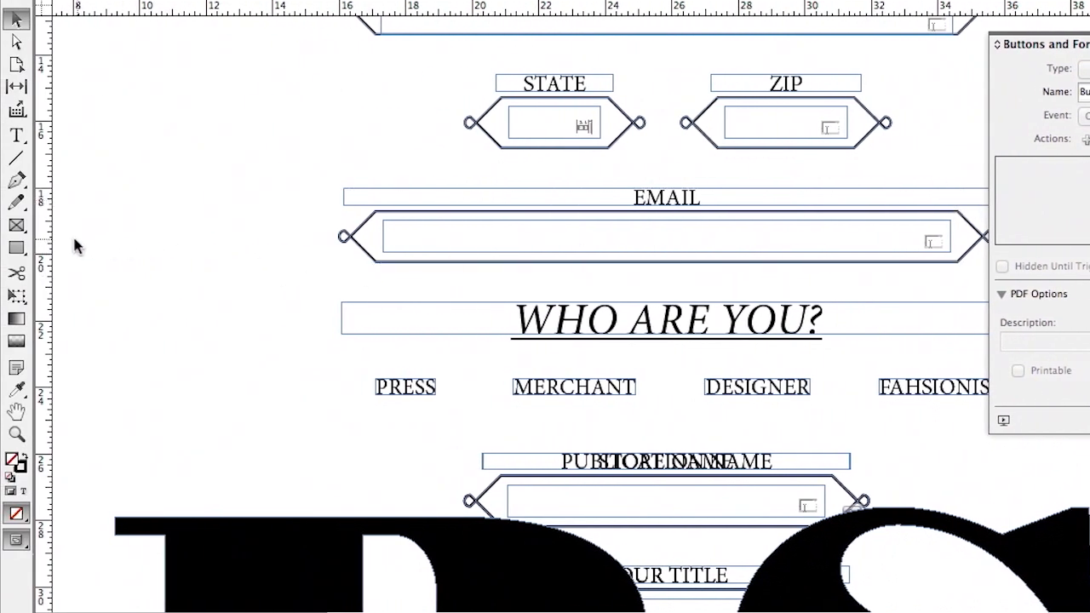
# Draw a small square frame left of PRESS and browse the Sample Buttons And Forms library
pyautogui.click(16, 225)
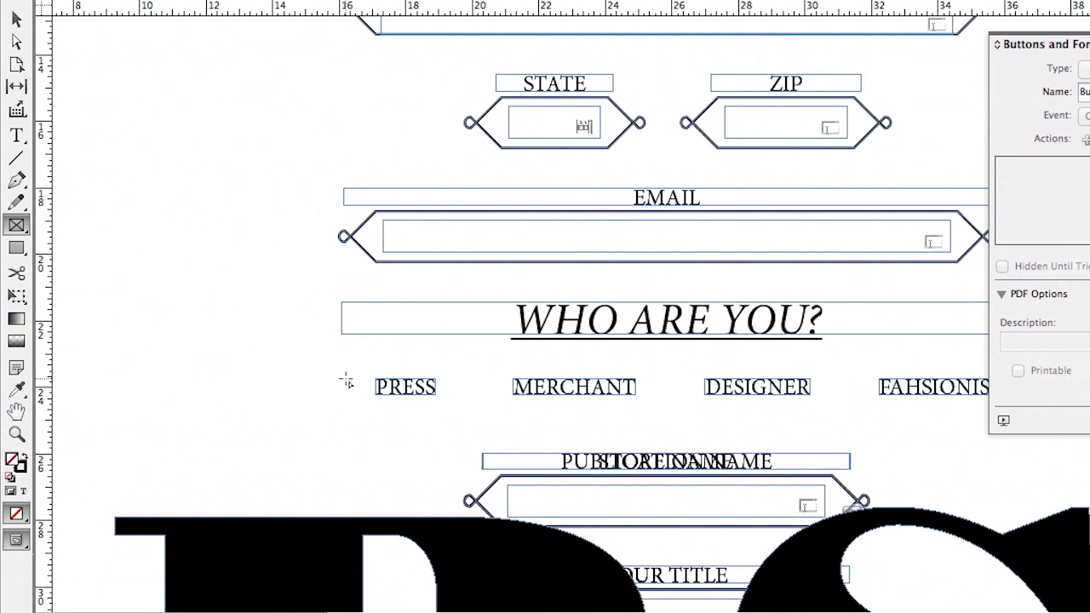
pyautogui.moveTo(341, 376); pyautogui.dragTo(370, 410)
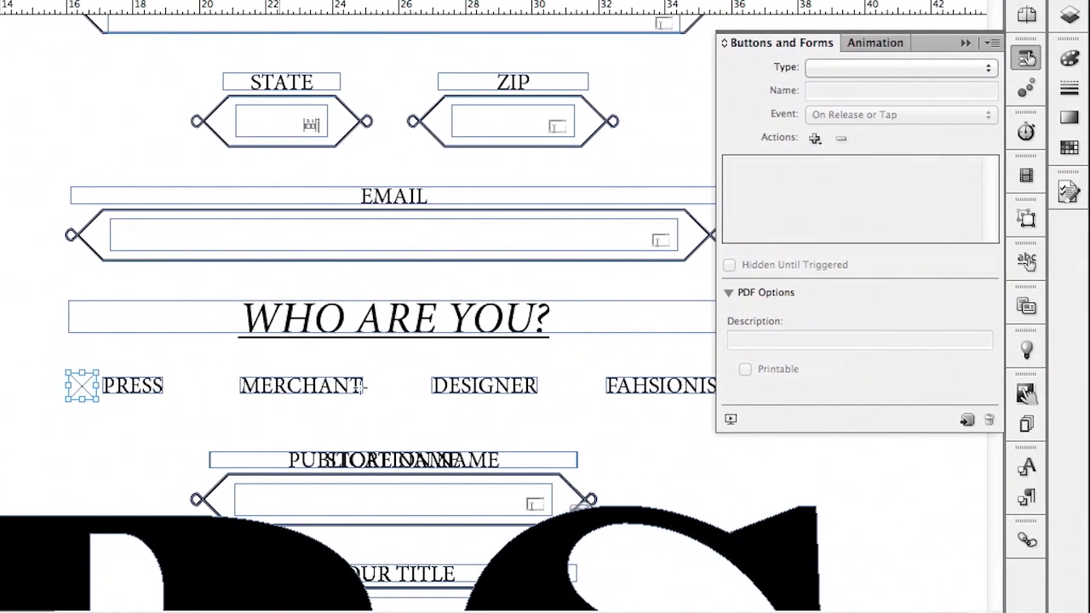
pyautogui.click(991, 43)
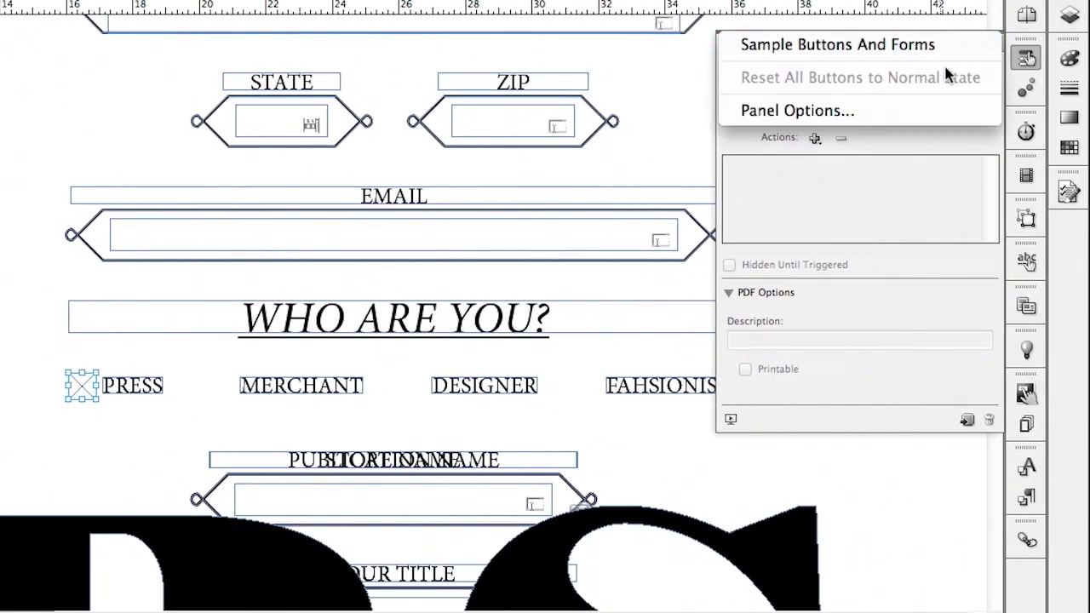
pyautogui.click(849, 48)
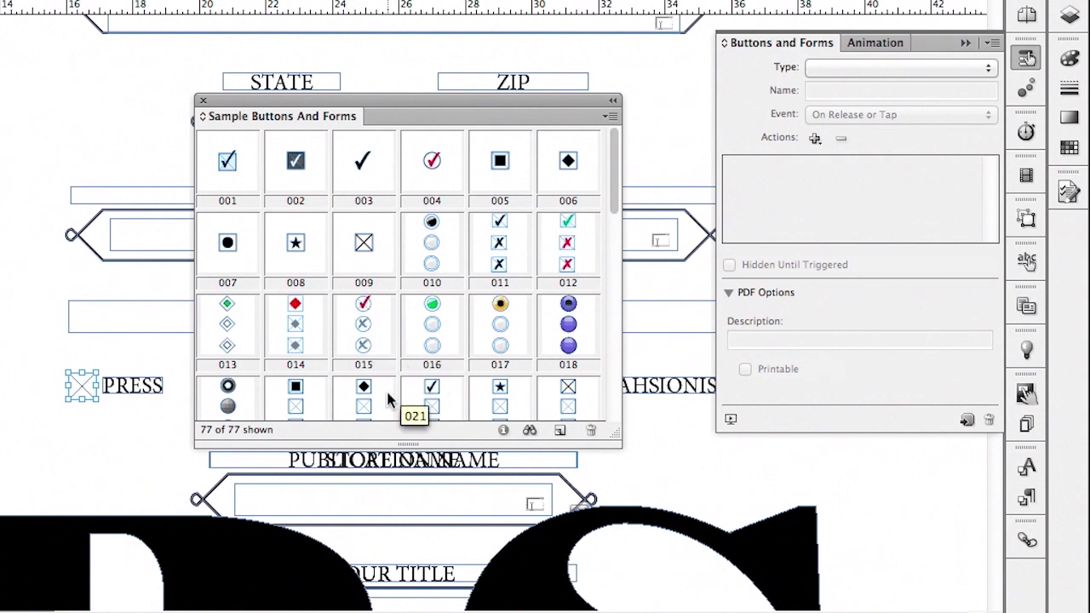
pyautogui.scroll(-3, 338, 385)
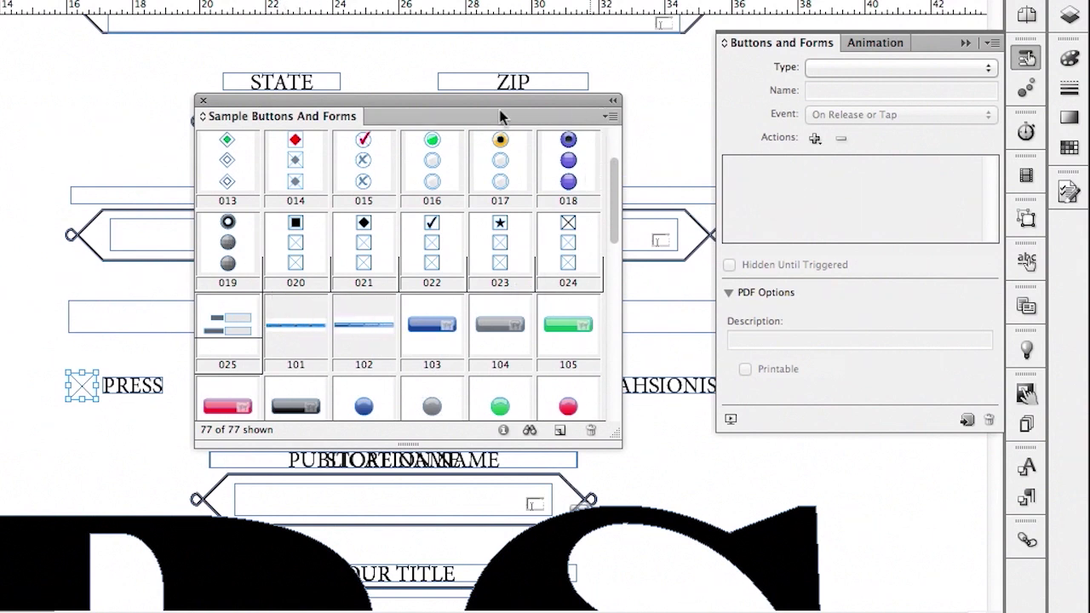
pyautogui.click(203, 101)
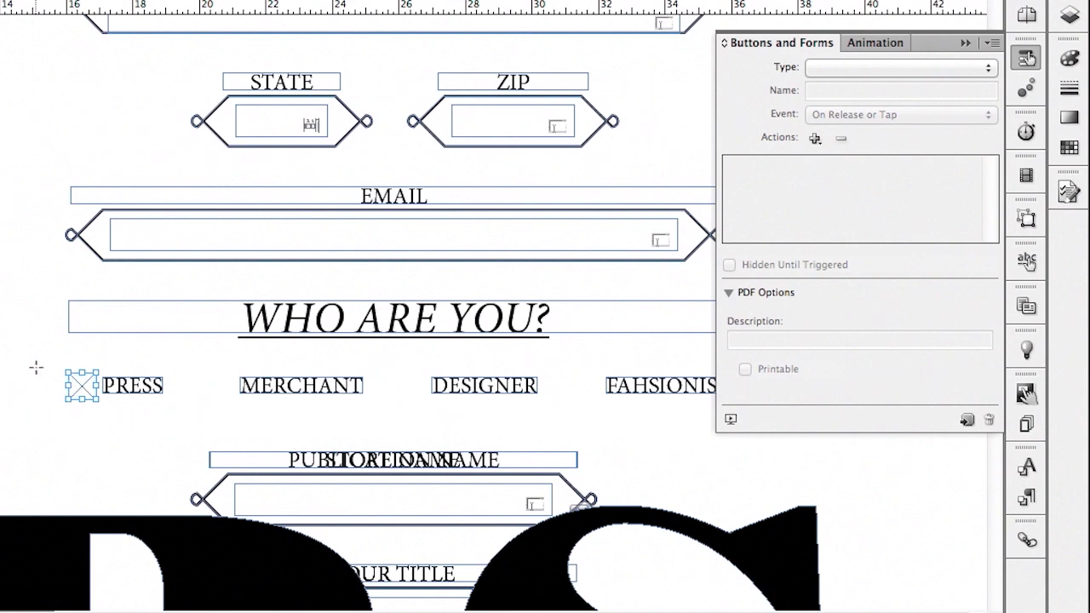
# Duplicate the square frame beside the MERCHANT, DESIGNER and FAHSIONISTA options
pyautogui.press('v')
pyautogui.moveTo(83, 395); pyautogui.dragTo(583, 393)
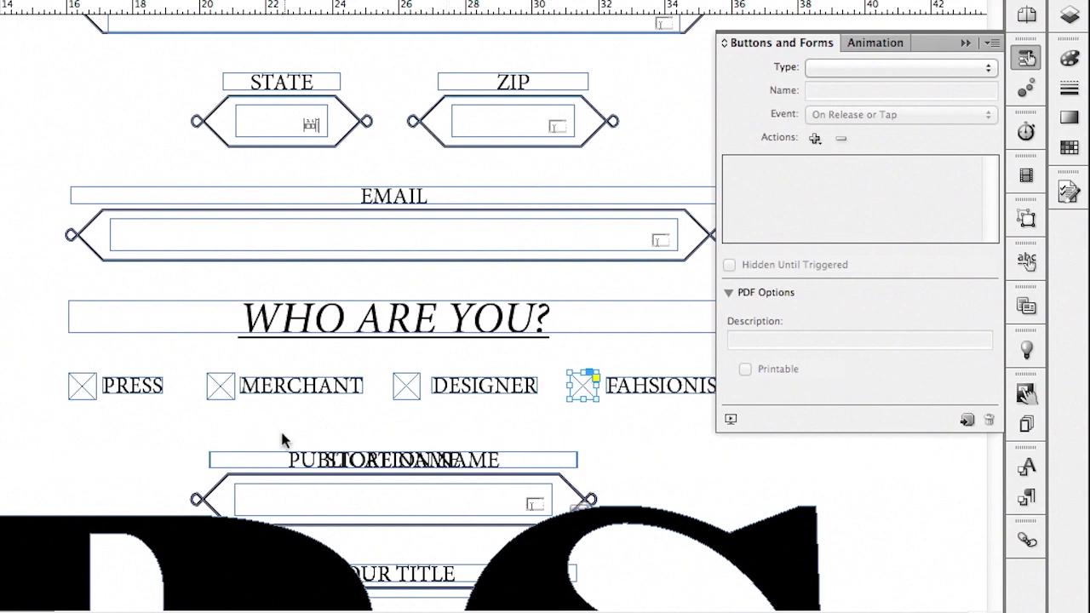
# Select all four option squares and make them a Radio Button group named Who
pyautogui.keyDown('shift'); pyautogui.click(409, 388); pyautogui.keyUp('shift')
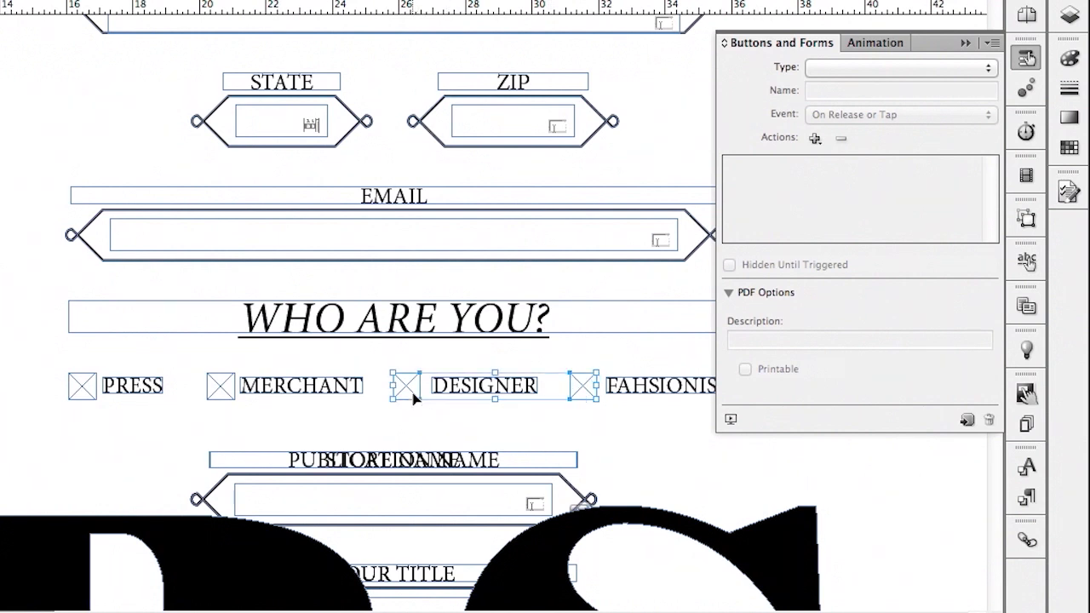
pyautogui.keyDown('shift'); pyautogui.click(215, 390); pyautogui.keyUp('shift')
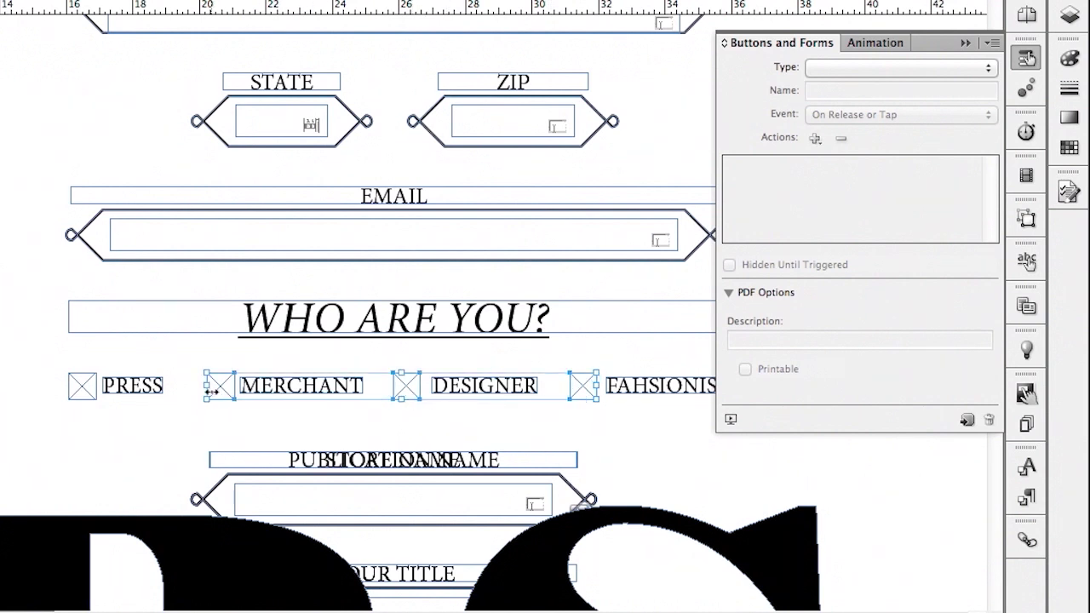
pyautogui.keyDown('shift'); pyautogui.click(80, 390); pyautogui.keyUp('shift')
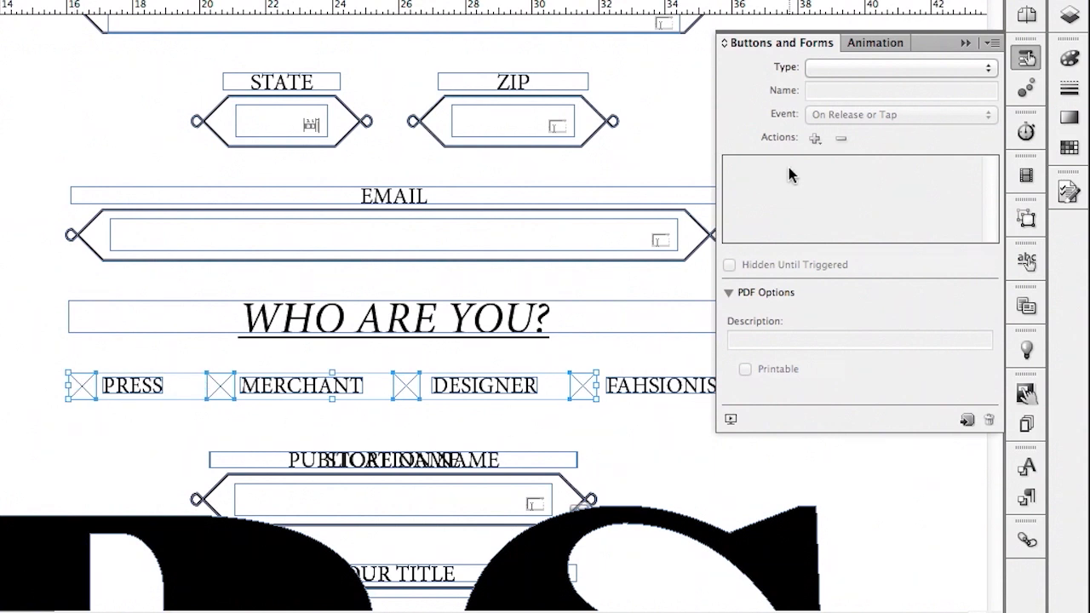
pyautogui.click(865, 66)
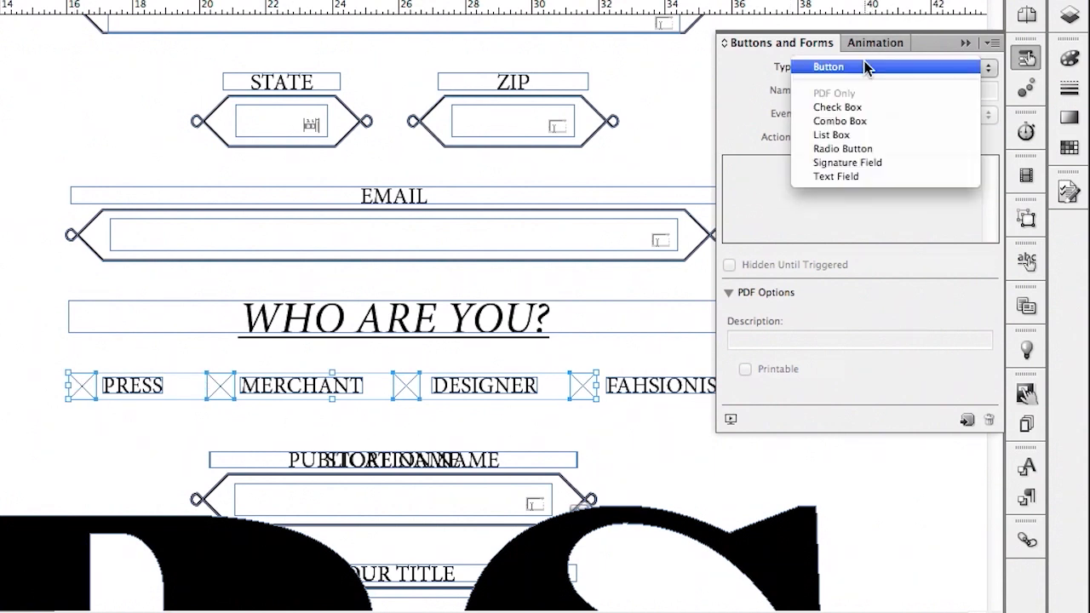
pyautogui.click(871, 150)
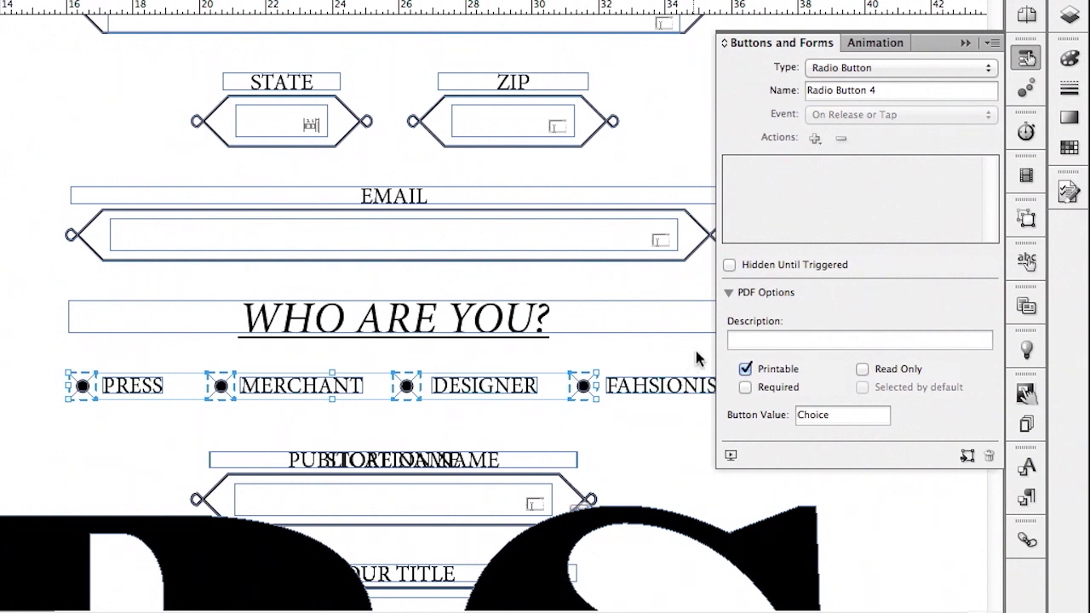
pyautogui.moveTo(886, 90); pyautogui.dragTo(767, 98)
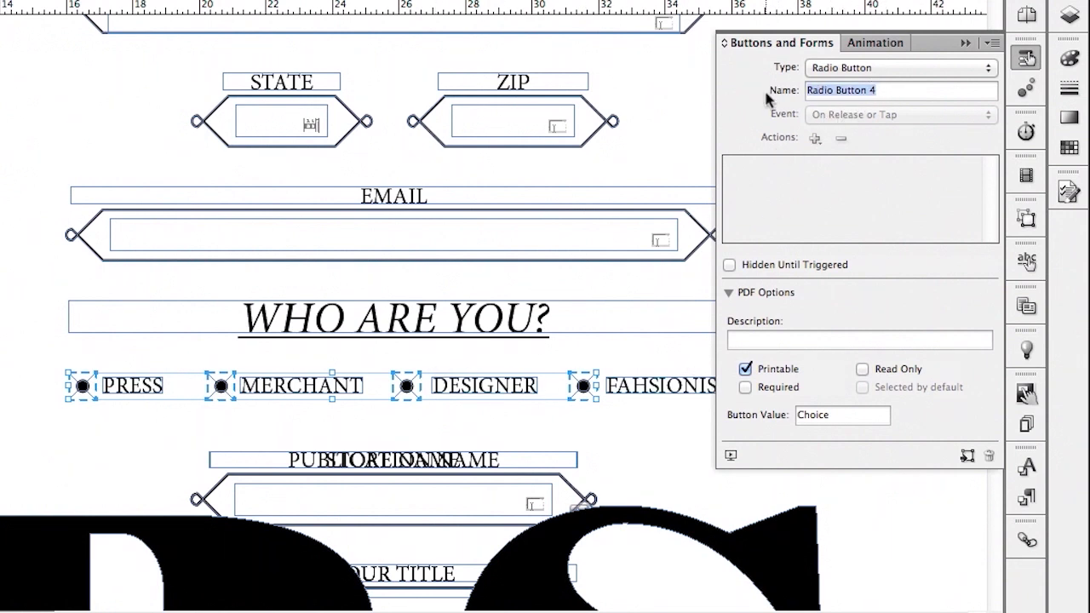
pyautogui.write('Who')
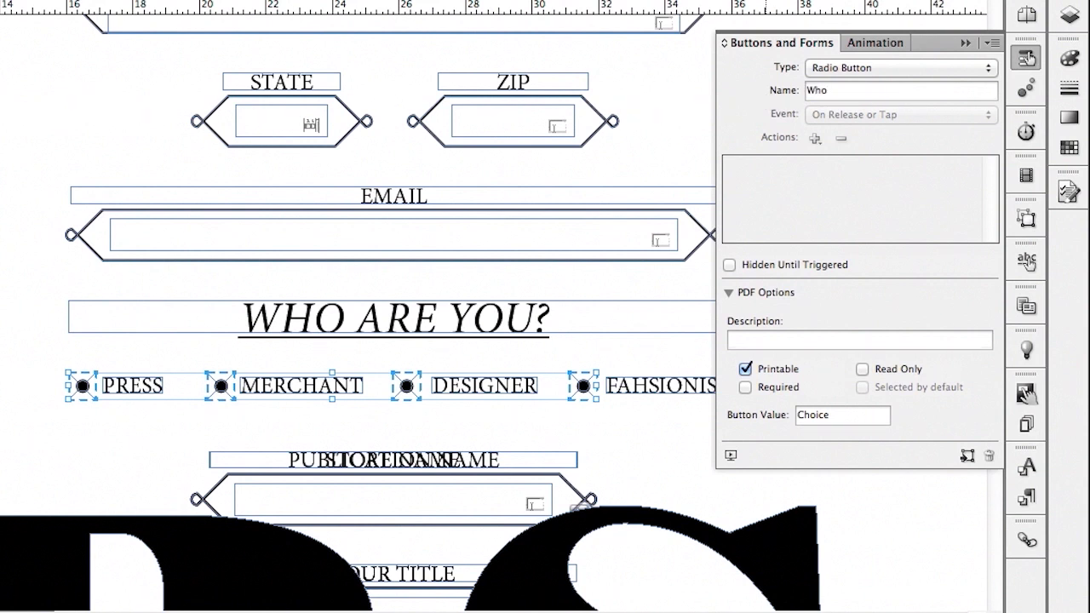
pyautogui.click(62, 381)
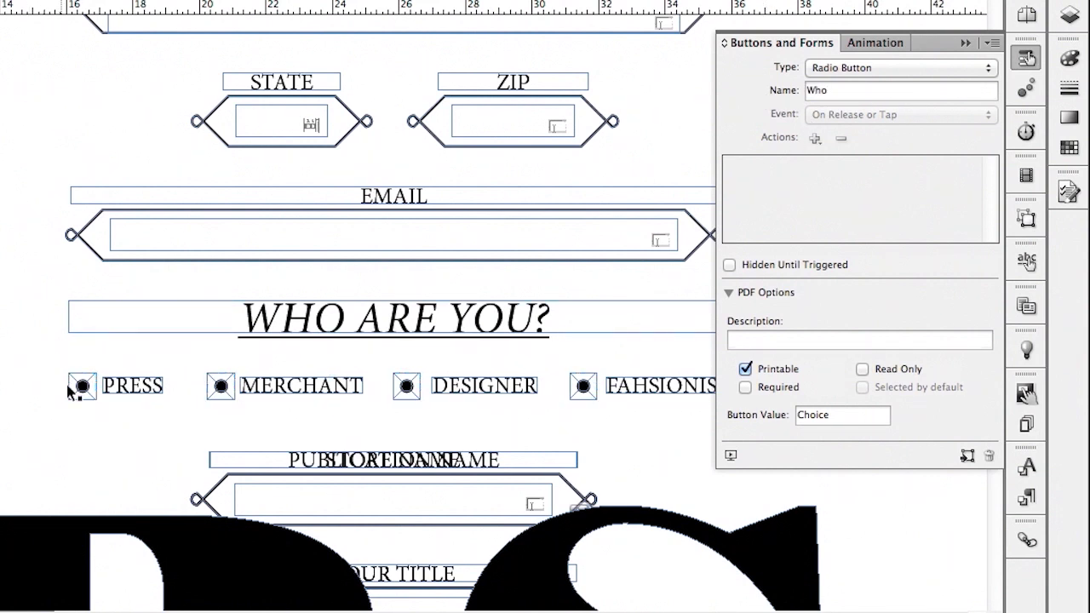
pyautogui.click(81, 384)
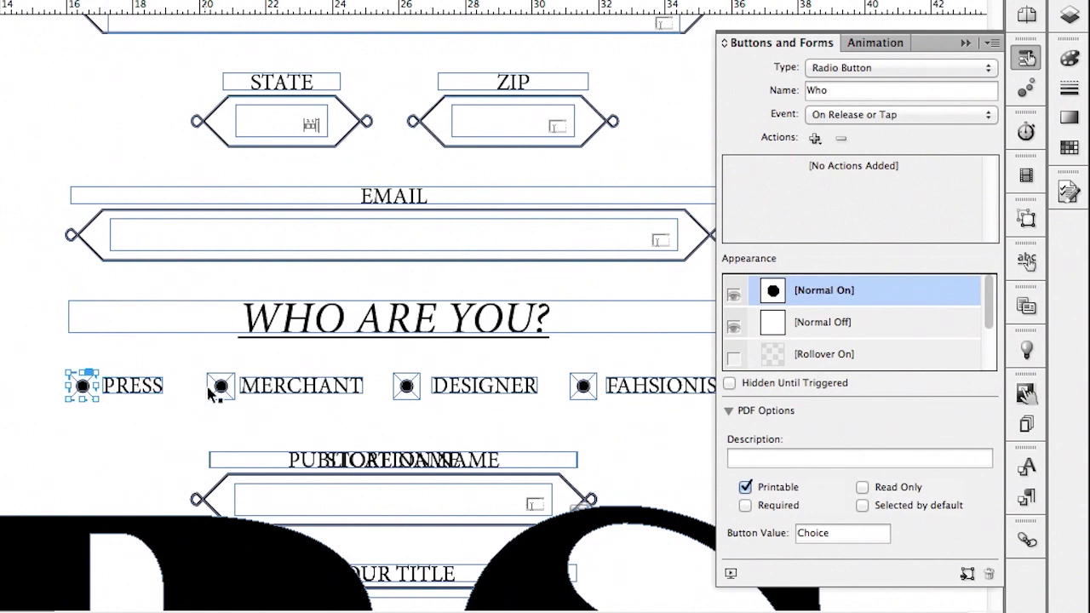
pyautogui.click(219, 386)
pyautogui.click(406, 391)
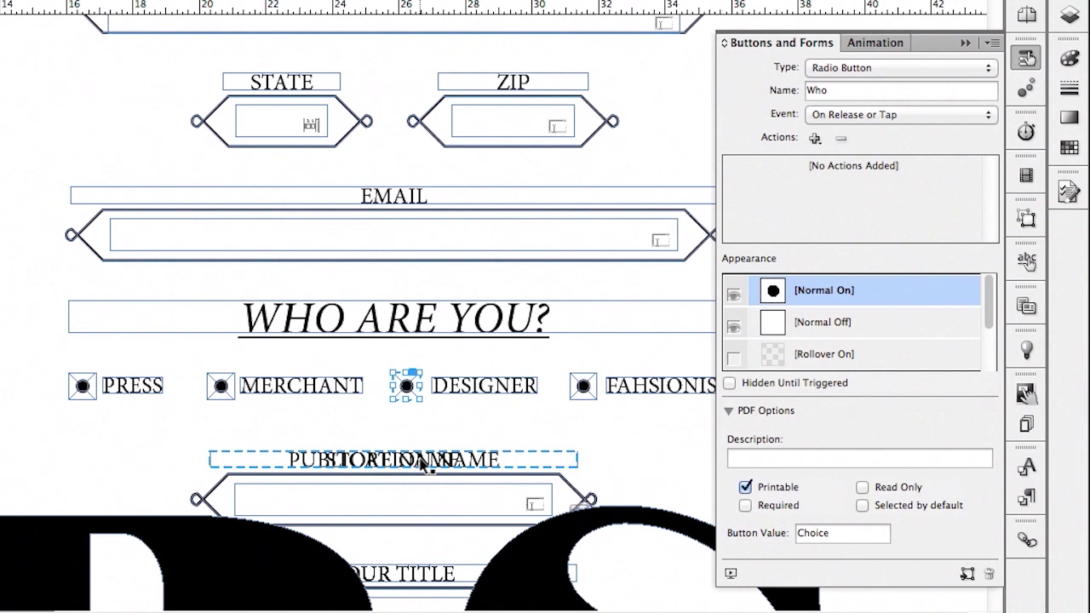
pyautogui.moveTo(389, 480); pyautogui.dragTo(389, 457)
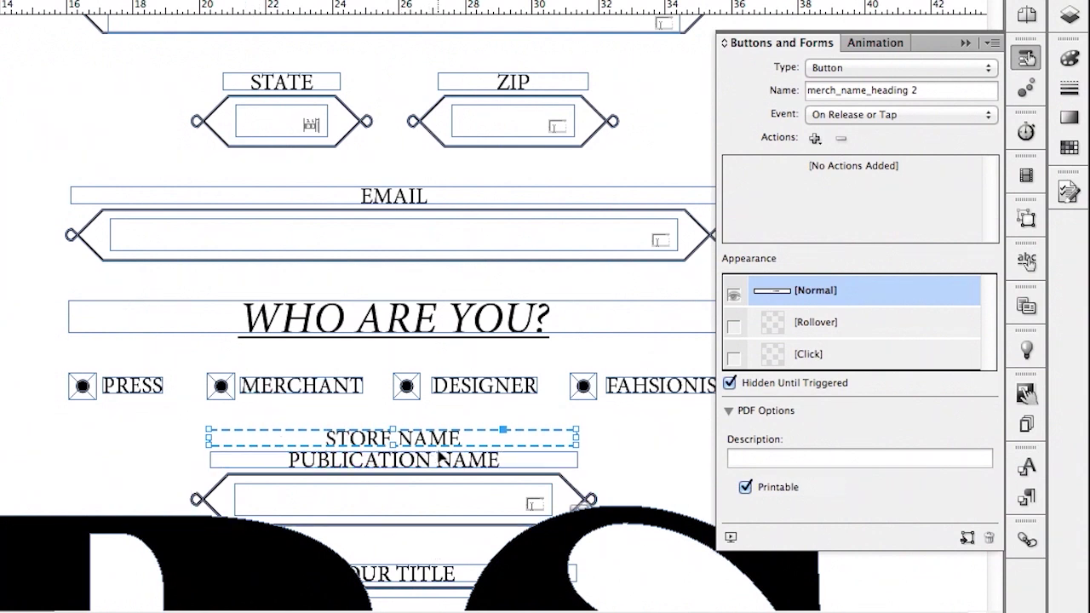
pyautogui.moveTo(439, 441); pyautogui.dragTo(439, 462)
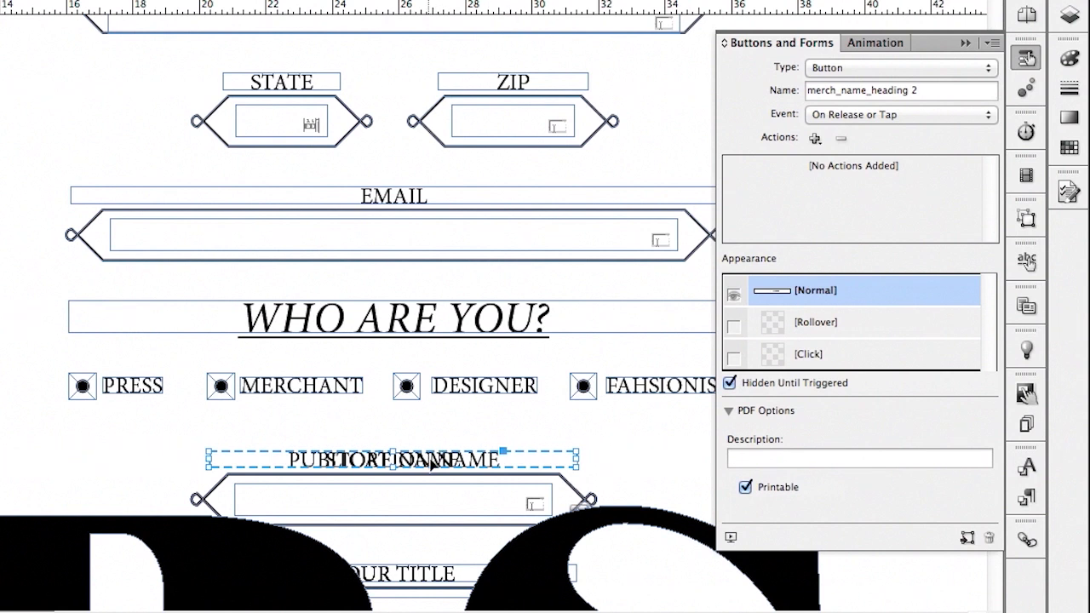
pyautogui.scroll(-5, 436, 464)
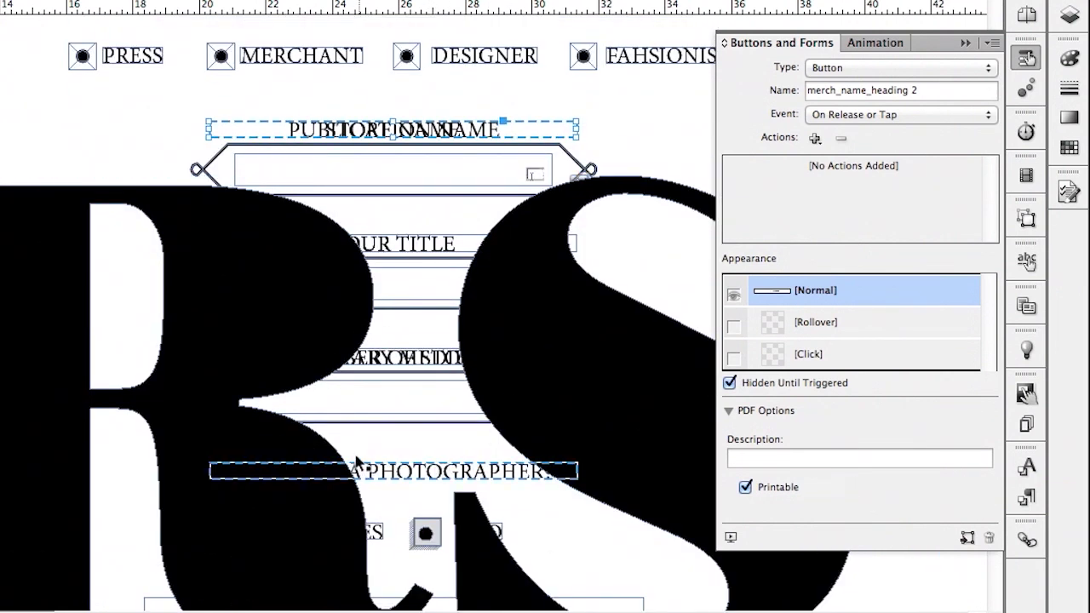
# Replace the SUBMIT button's mailto URL with the new recipient's e-mail address
pyautogui.scroll(-3, 360, 464)
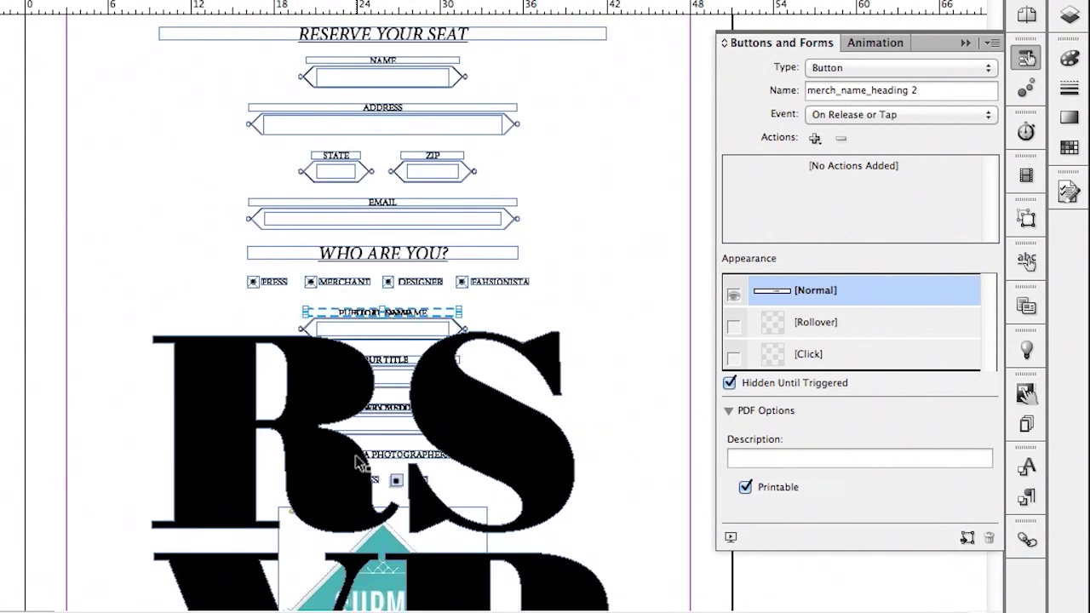
pyautogui.scroll(-3, 362, 467)
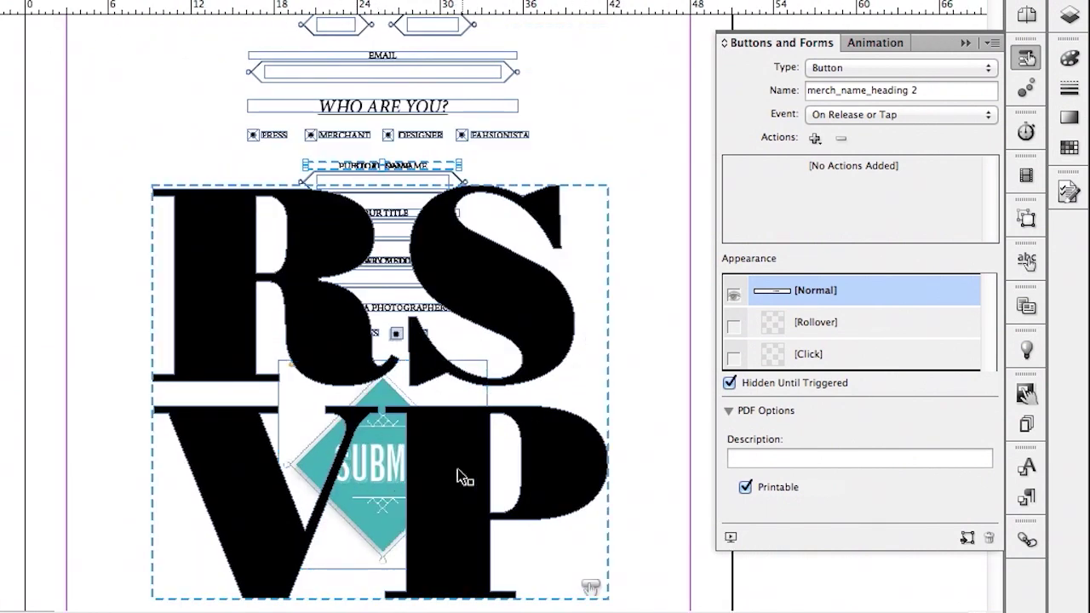
pyautogui.click(385, 506)
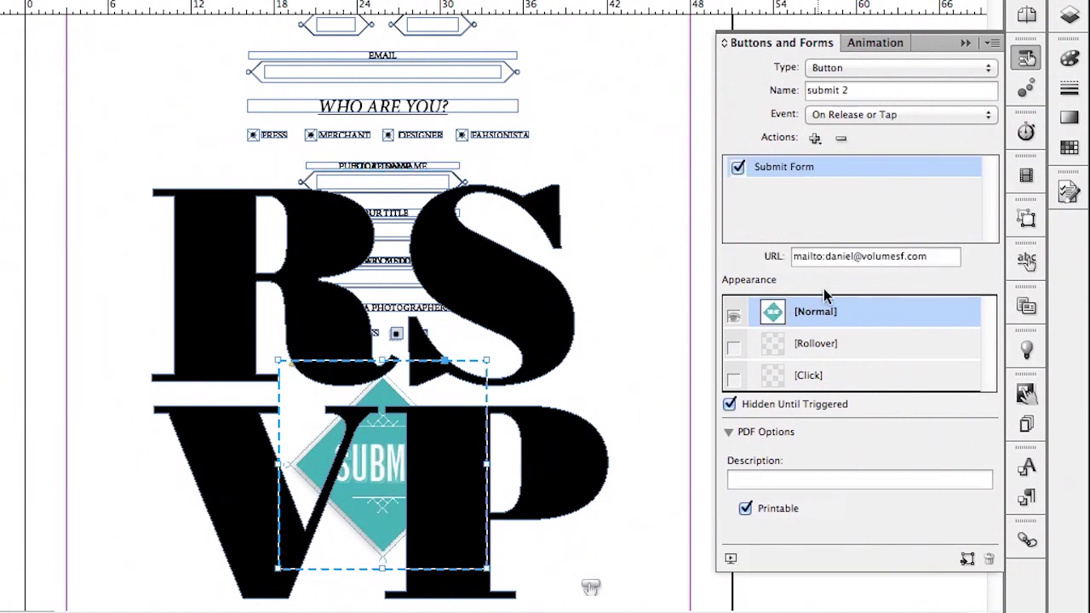
pyautogui.moveTo(932, 260); pyautogui.dragTo(826, 257)
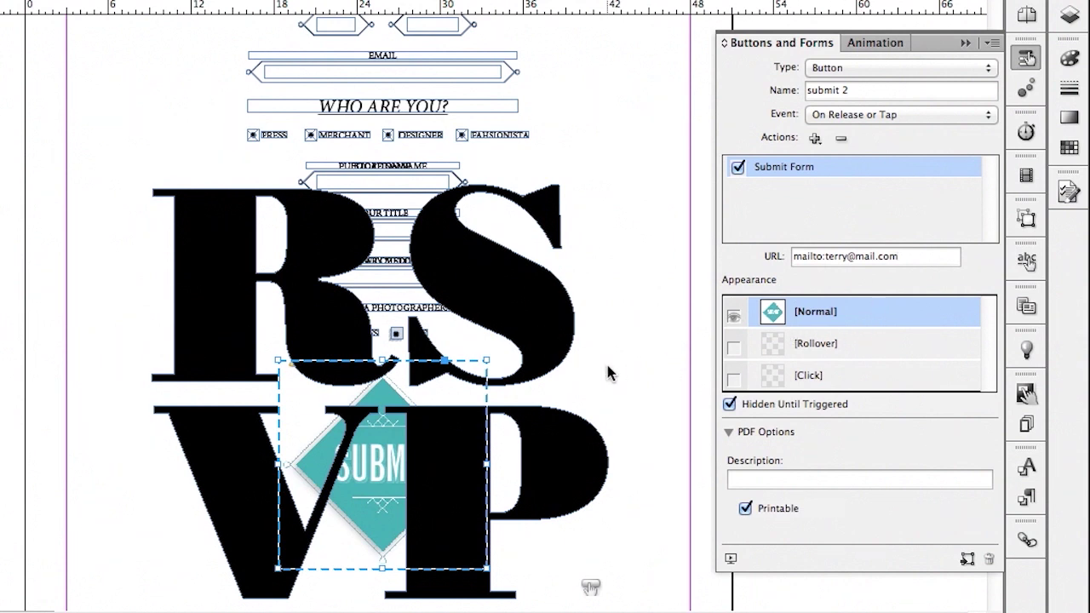
pyautogui.click(631, 364)
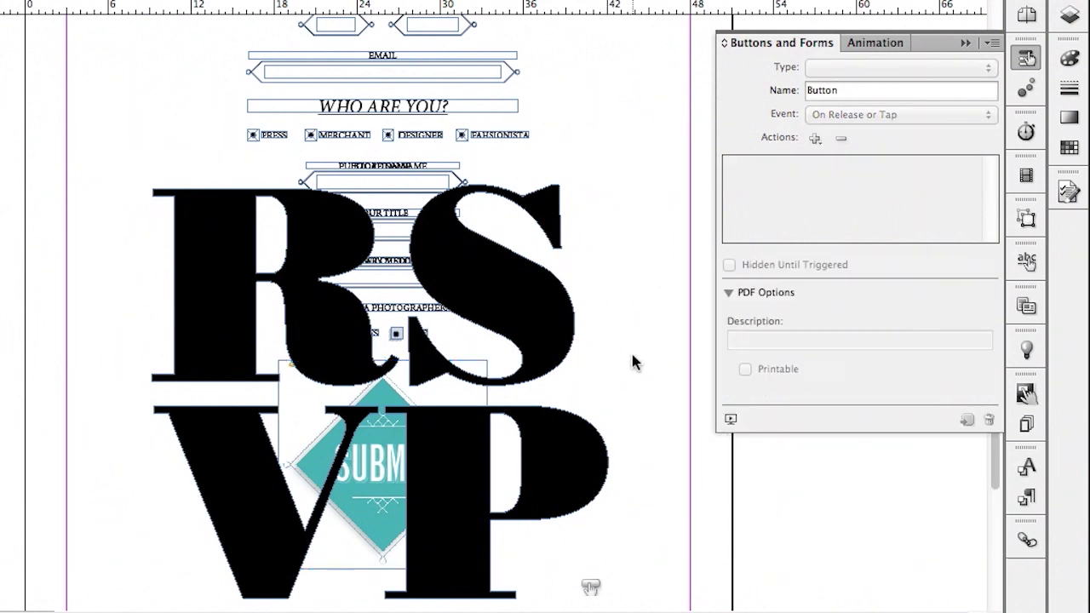
pyautogui.click(571, 358)
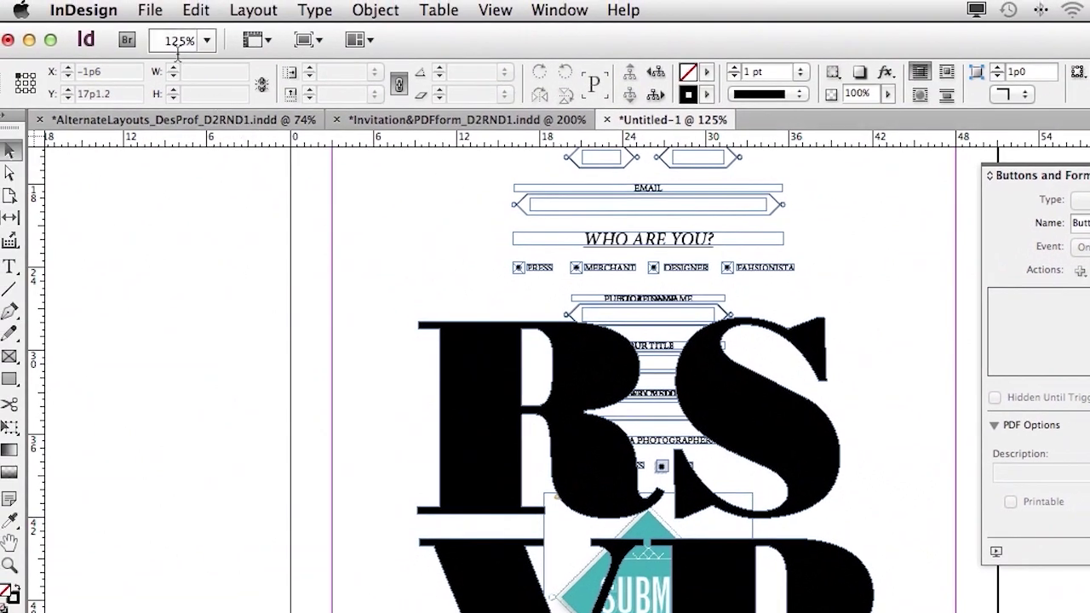
pyautogui.click(150, 12)
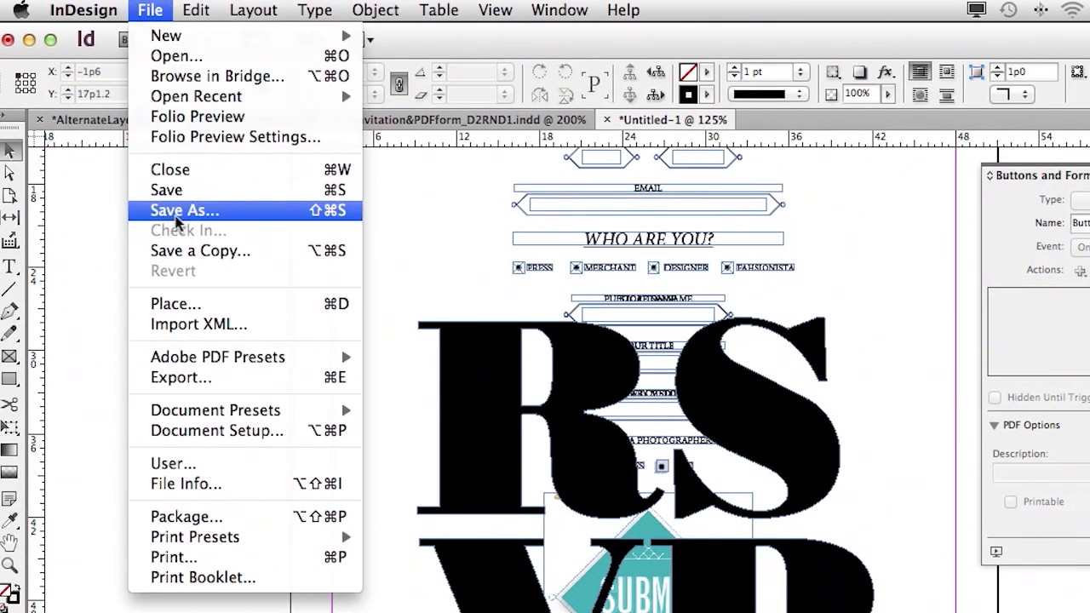
pyautogui.click(207, 380)
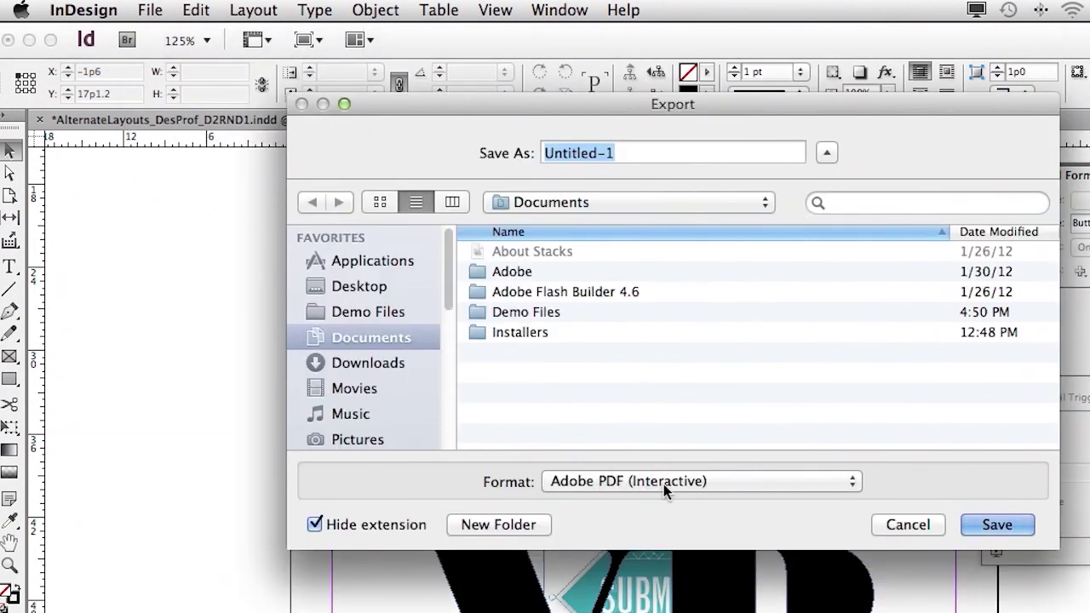
pyautogui.click(908, 524)
pyautogui.press('super+Tab')
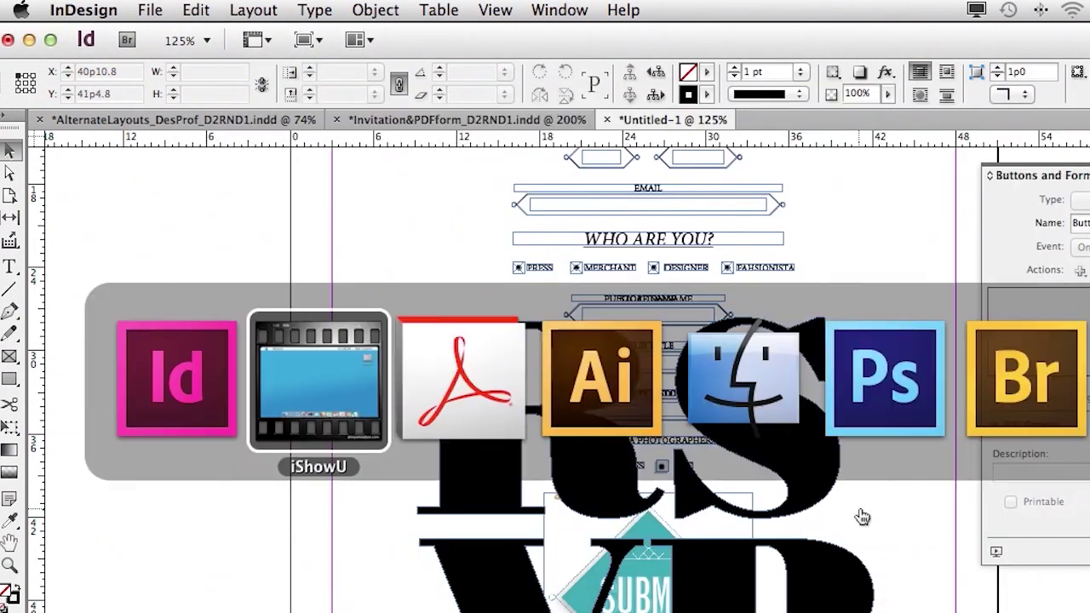
# In Acrobat, scroll through the form and replace the Name field entry with the tester's full name
pyautogui.click(499, 426)
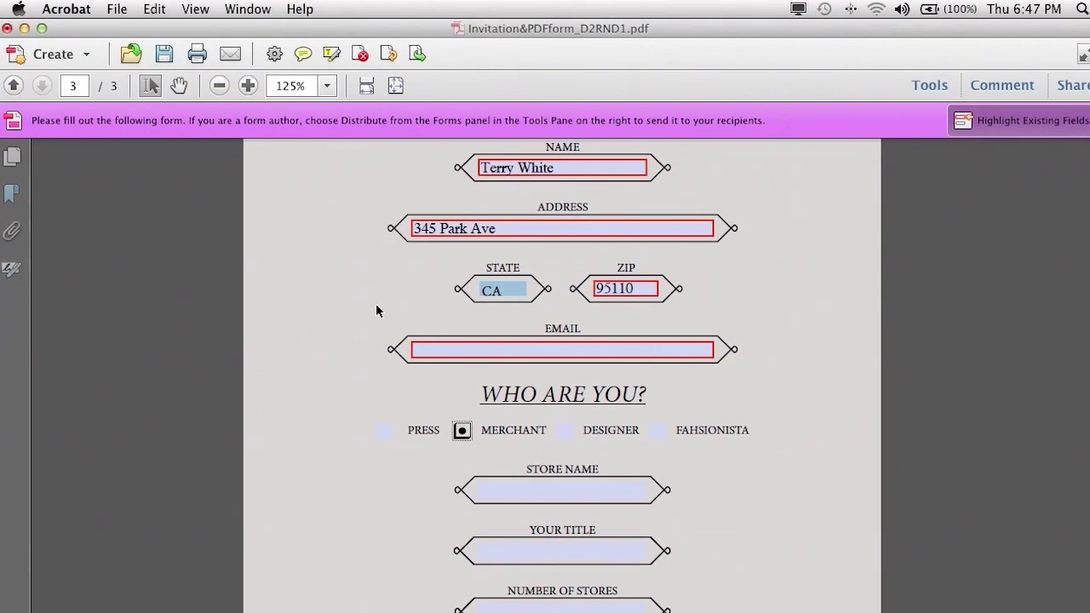
pyautogui.scroll(10, 379, 305)
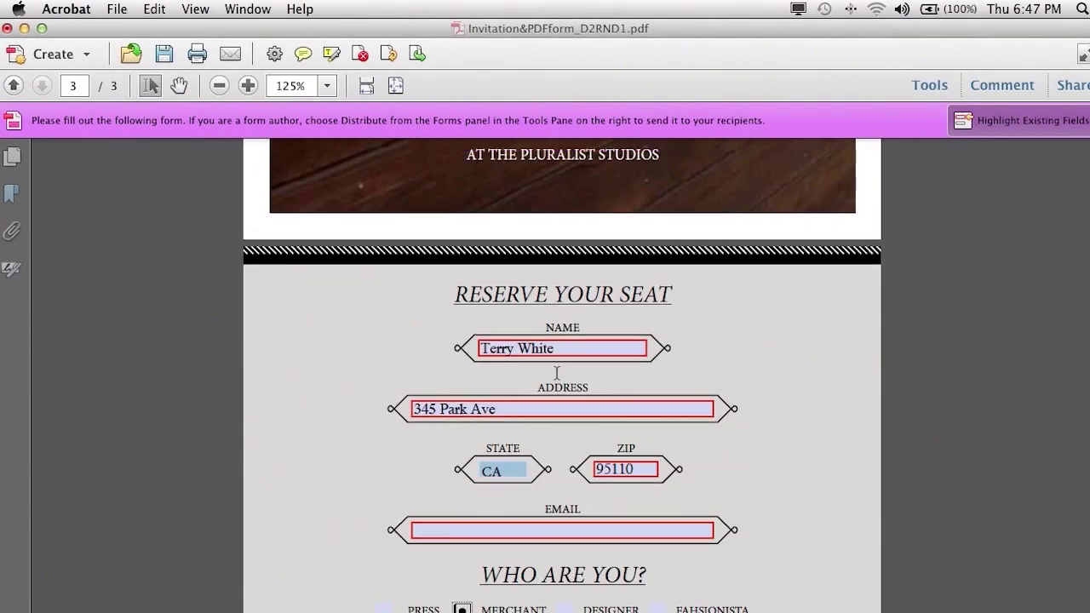
pyautogui.scroll(10, 556, 371)
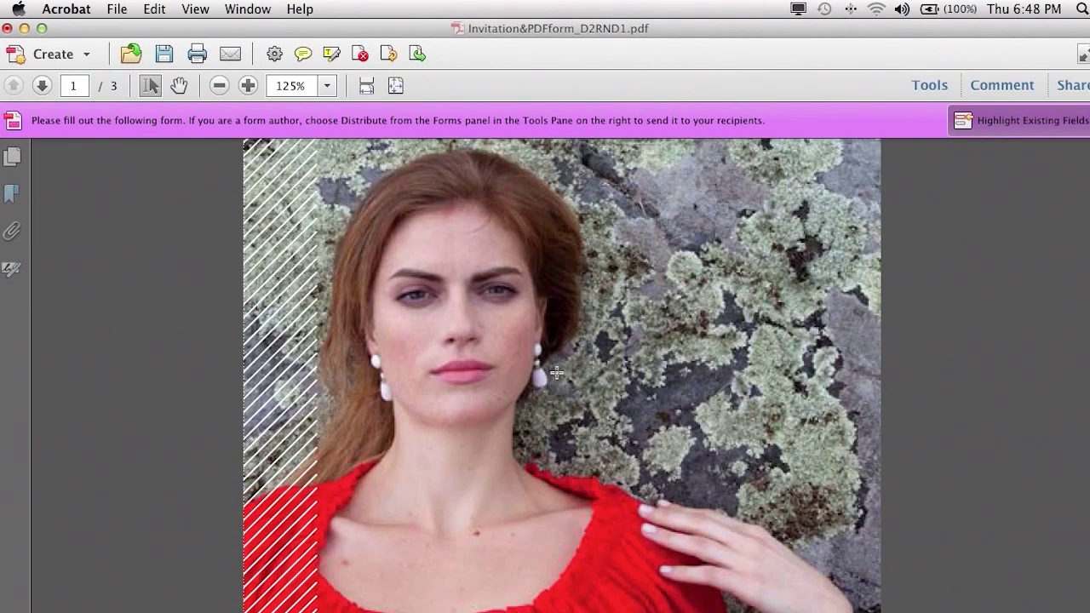
pyautogui.scroll(-10, 556, 372)
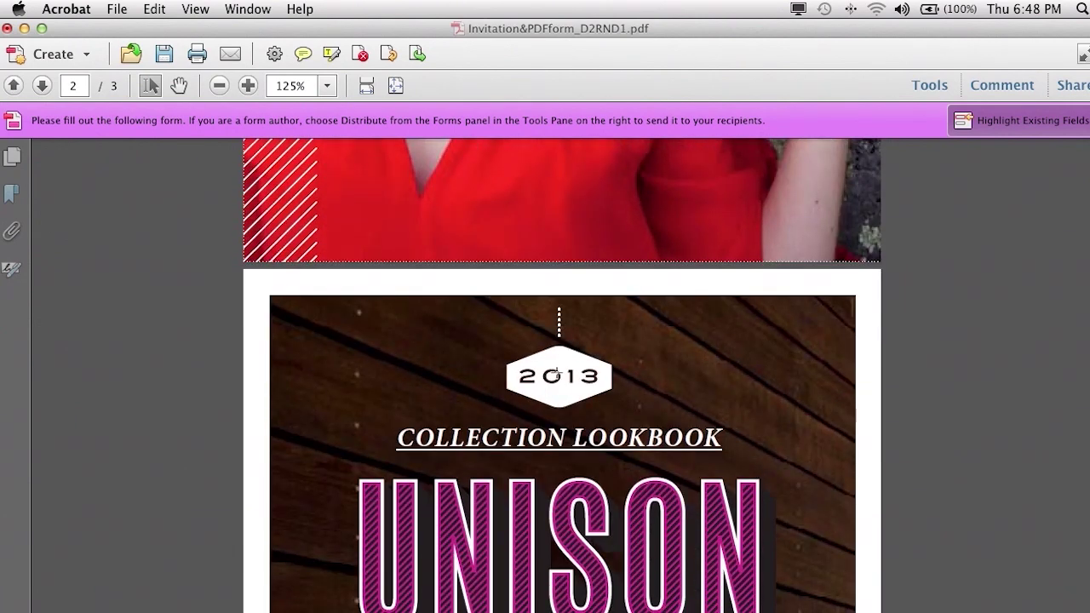
pyautogui.scroll(-10, 557, 374)
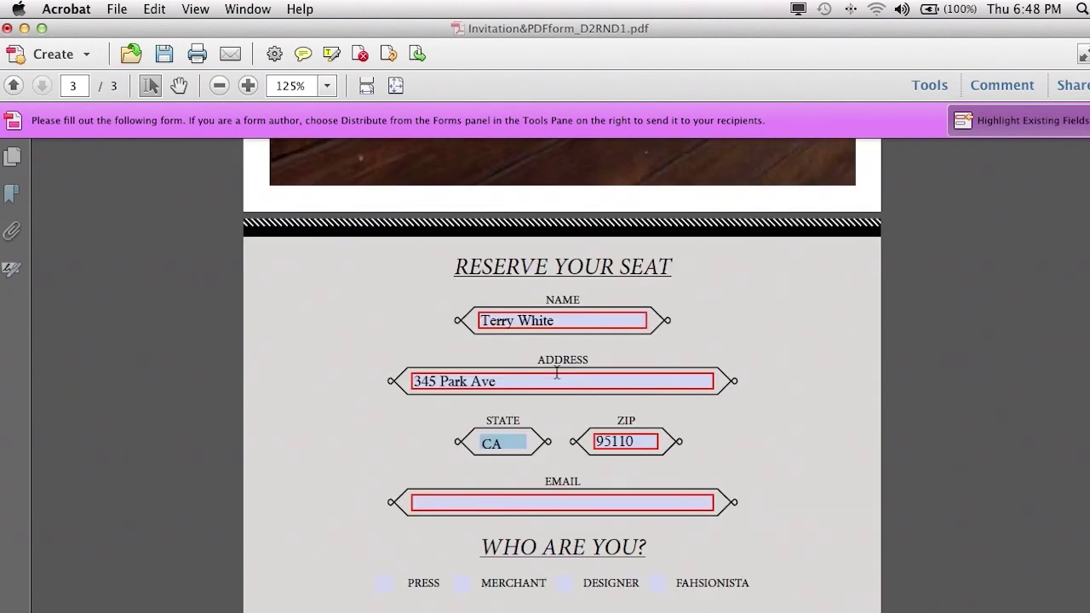
pyautogui.scroll(-1, 557, 372)
pyautogui.moveTo(564, 276); pyautogui.dragTo(484, 272)
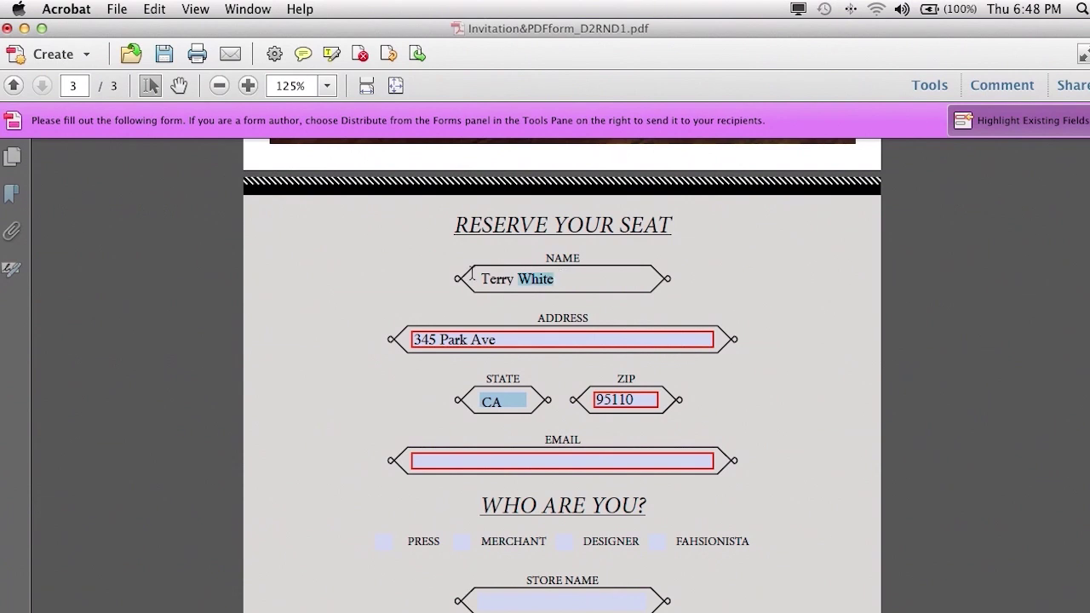
pyautogui.press('BackSpace')
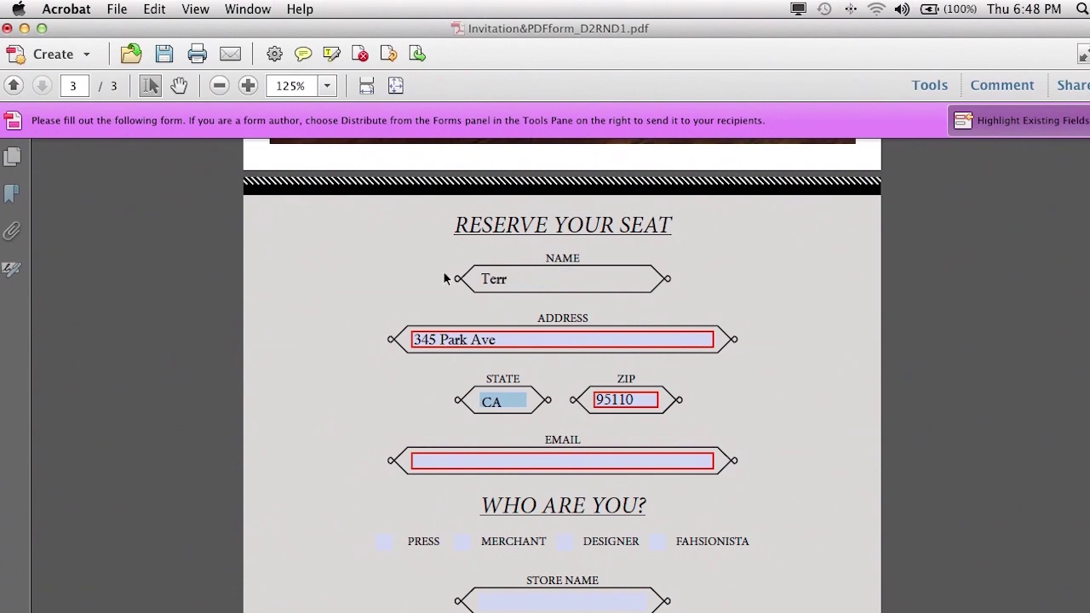
pyautogui.press('BackSpace')
pyautogui.press('BackSpace')
# Move through the Address field and enter the tester's e-mail address in Email
pyautogui.press('Tab')
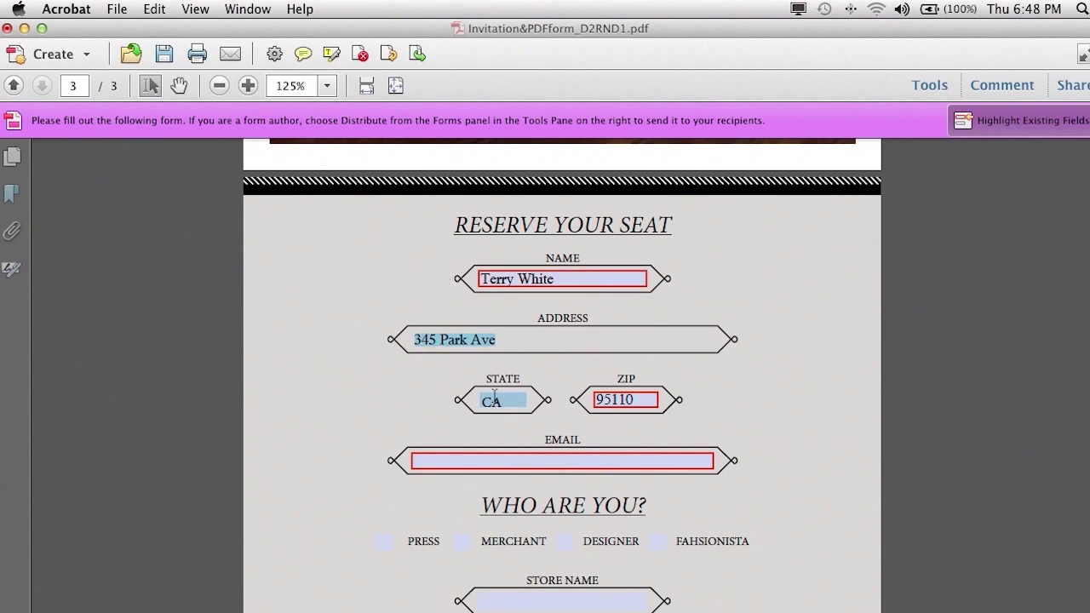
pyautogui.click(542, 457)
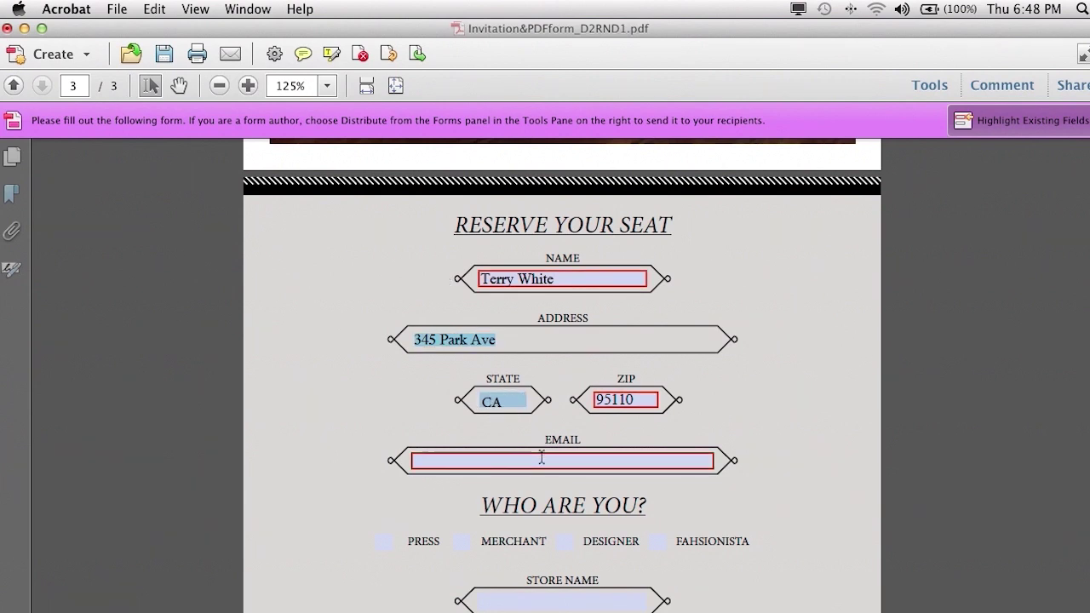
pyautogui.hotkey('shift', 'Tab')
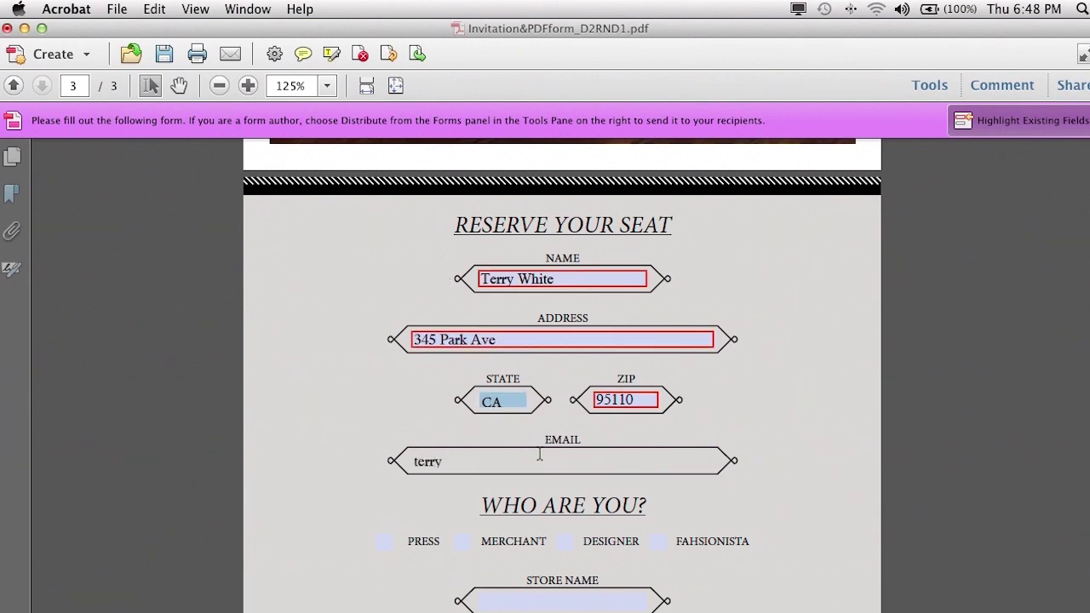
pyautogui.click(539, 455)
# Choose PRESS, then MERCHANT, to check that the Store Name heading appears
pyautogui.click(385, 545)
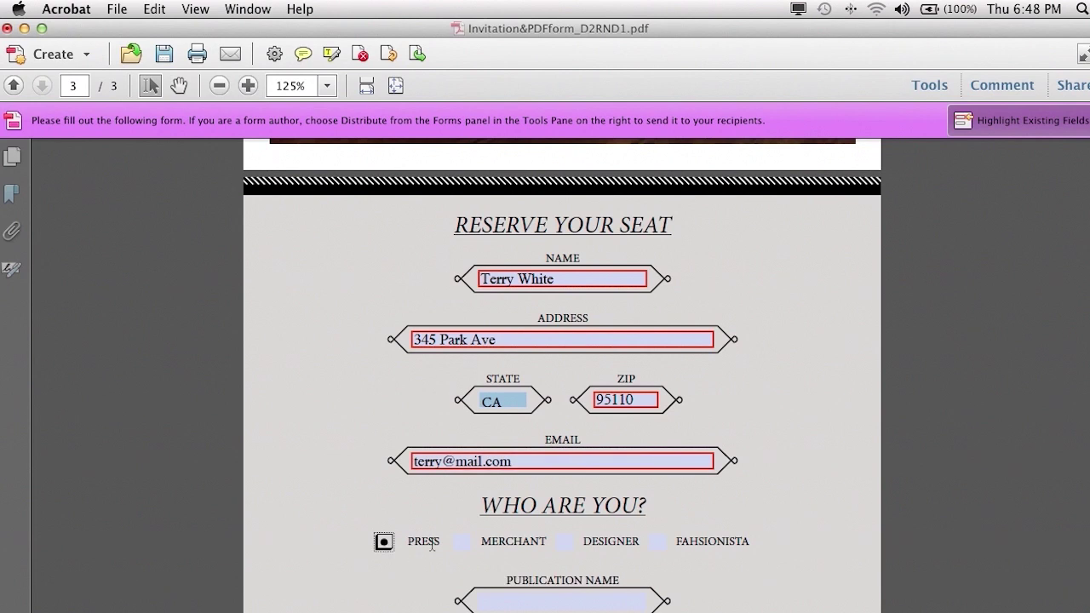
pyautogui.scroll(-1, 433, 545)
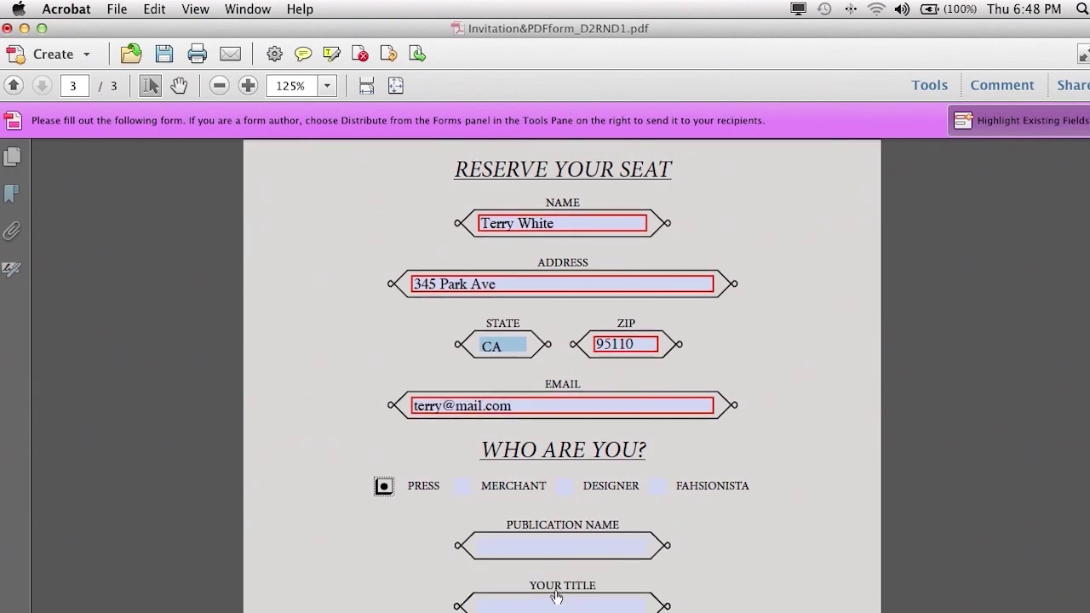
pyautogui.click(462, 486)
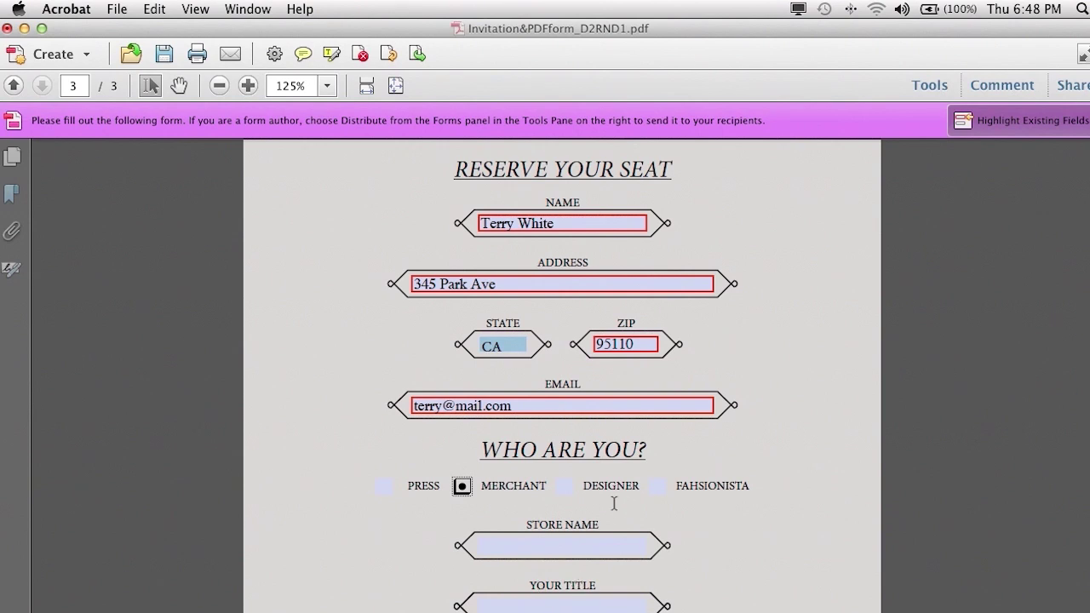
pyautogui.scroll(-10, 501, 519)
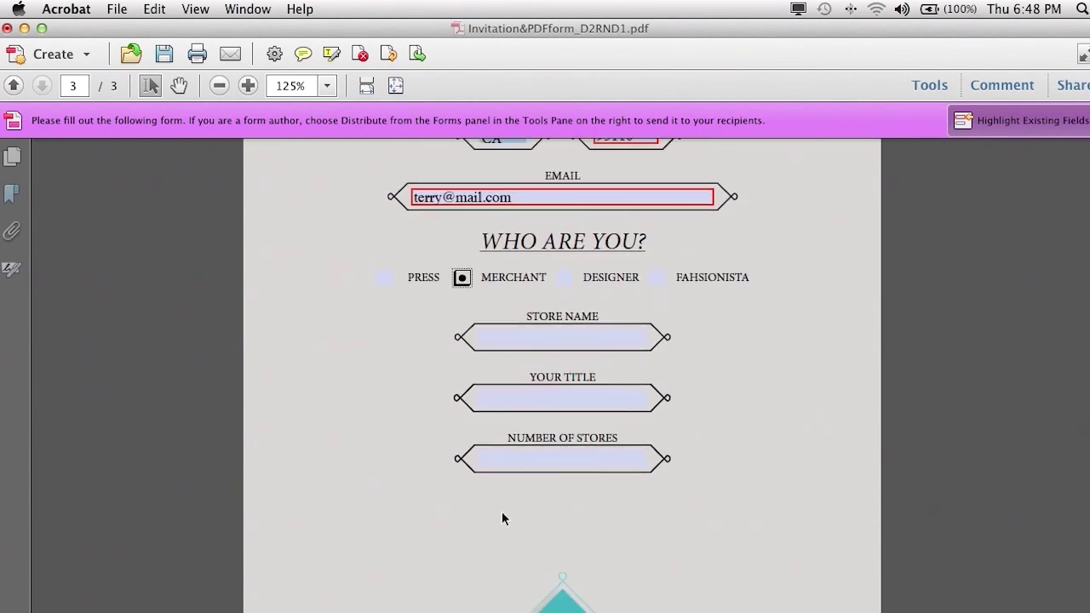